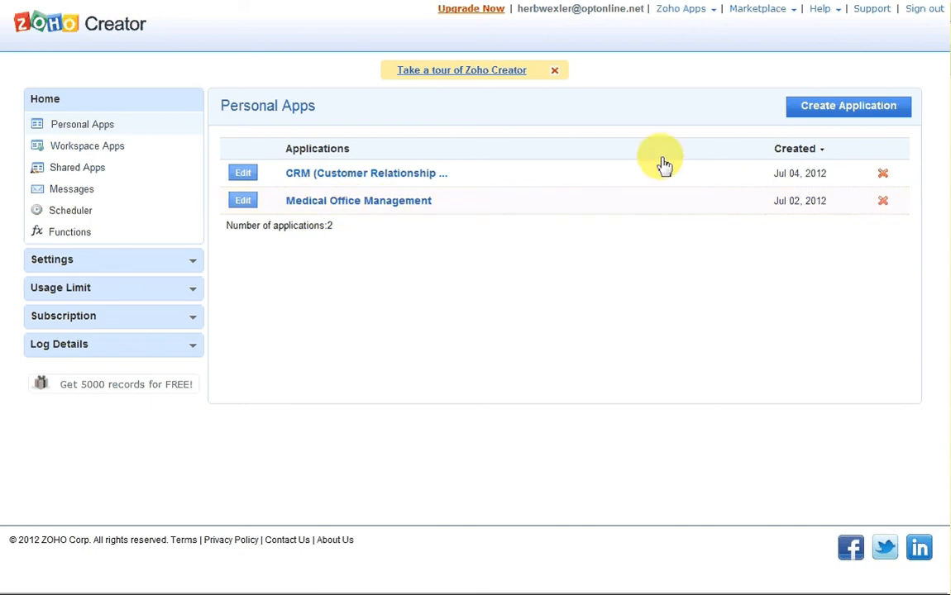
Begin a new application from the Personal Apps list with Create Application
{"action": "left_click", "coordinate": [862, 117]}
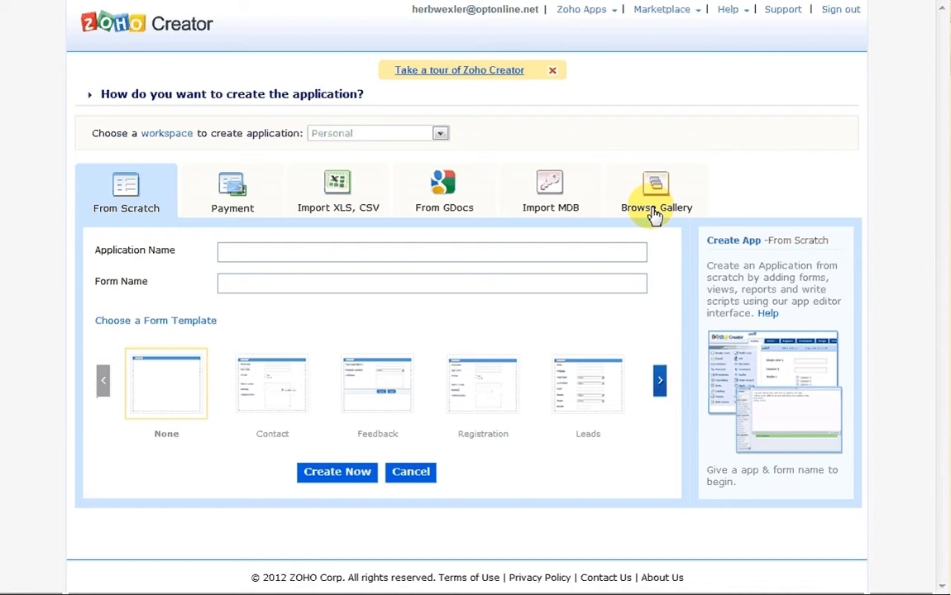
Put the cursor in the empty Application Name field on the From Scratch tab
{"action": "left_click", "coordinate": [488, 254]}
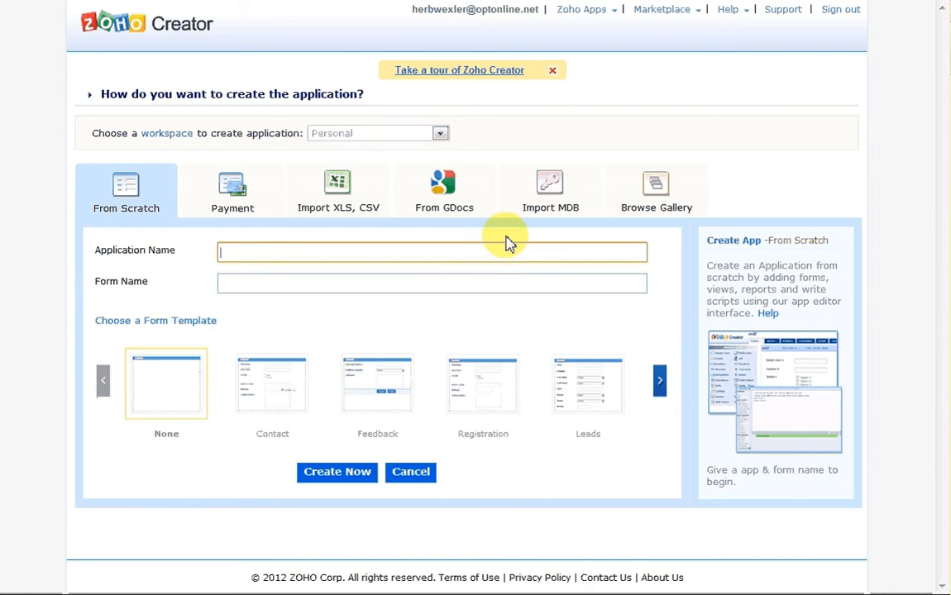
Create the 'Projects' application with a blank form named 'Employee', template None
{"action": "type", "text": "Pr"}
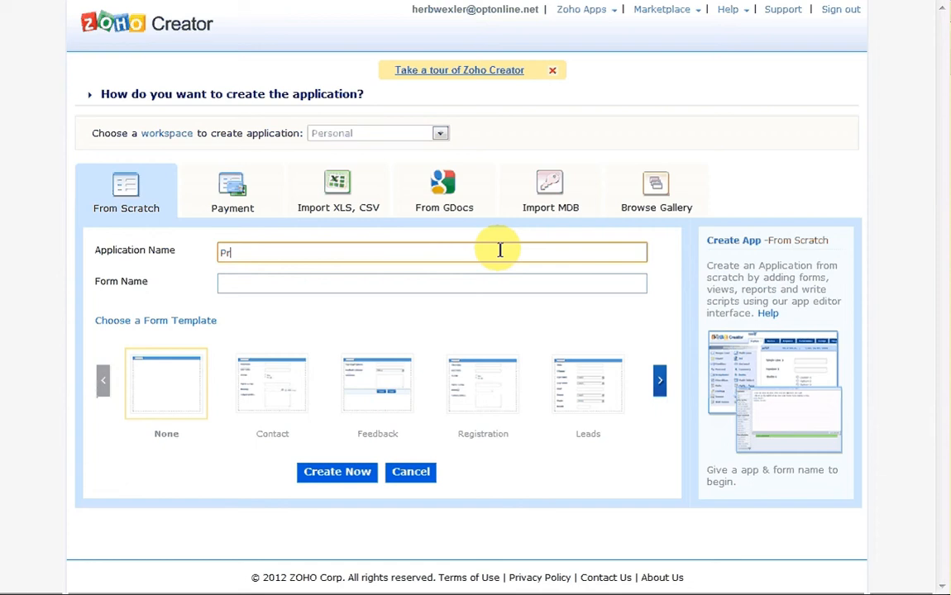
{"action": "type", "text": "ojects"}
{"action": "key", "text": "Tab"}
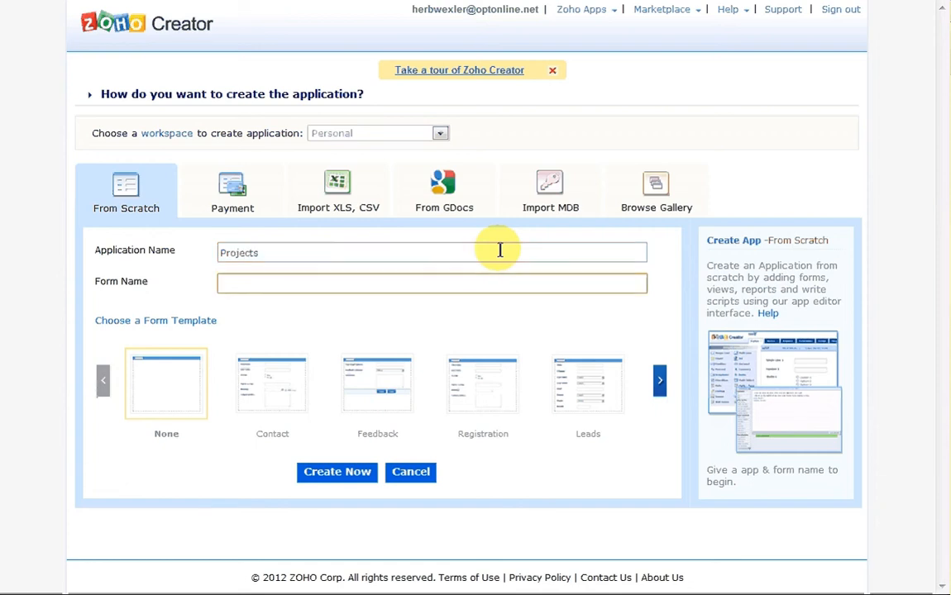
{"action": "type", "text": "Employee"}
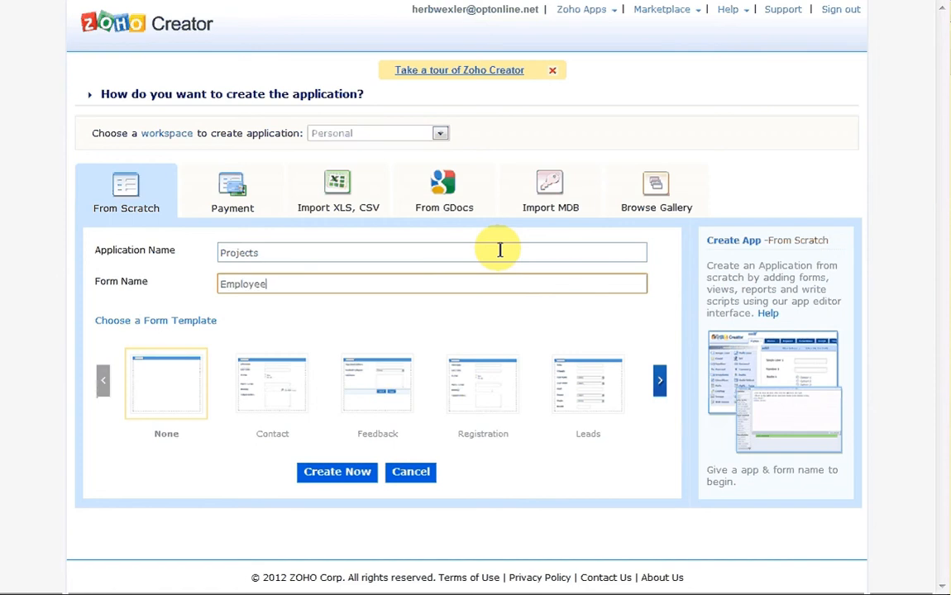
{"action": "left_click", "coordinate": [367, 484]}
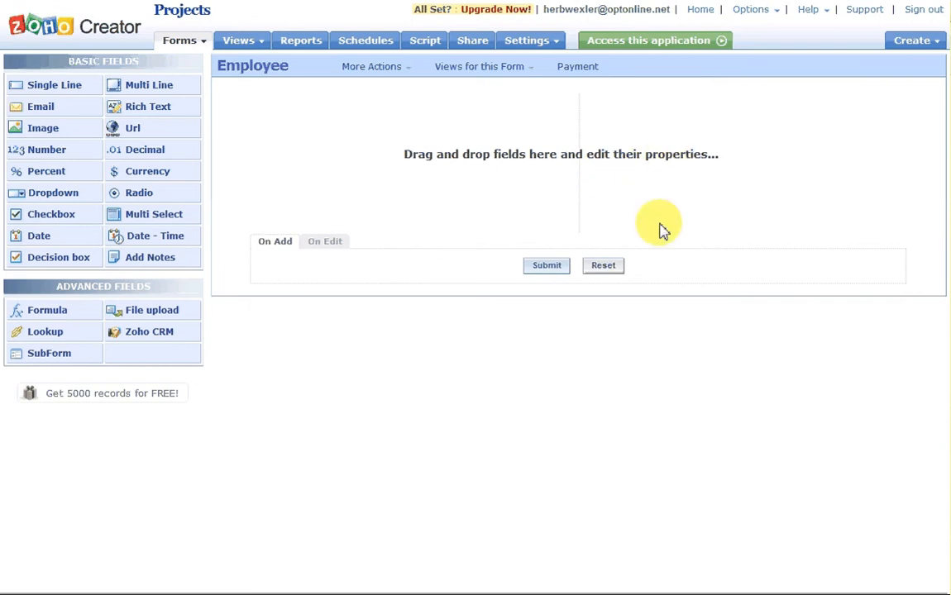
Add a required single-line field labelled Name to the Employee form
{"action": "left_click_drag", "start_coordinate": [58, 85], "coordinate": [295, 105]}
{"action": "type", "text": "Name"}
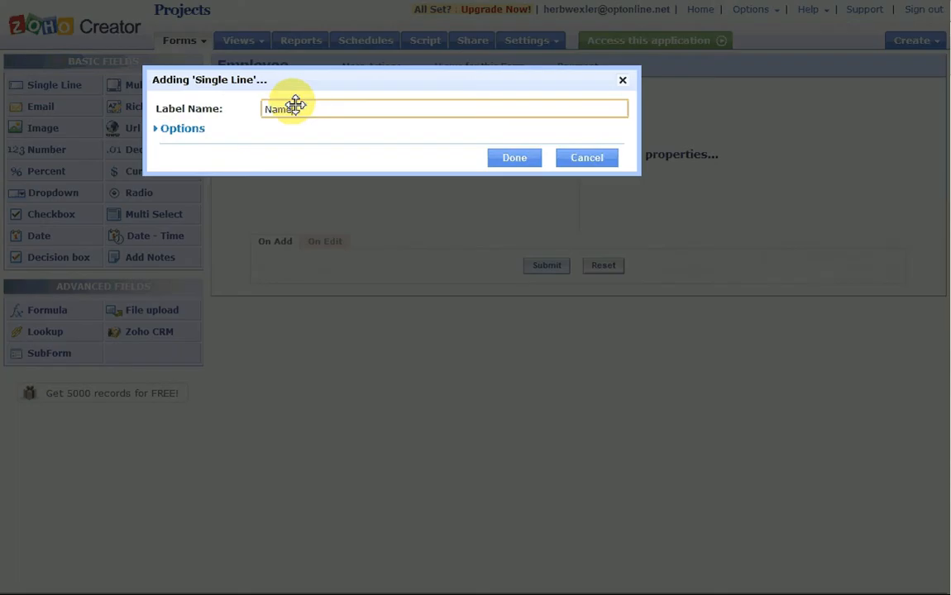
{"action": "left_click", "coordinate": [191, 130]}
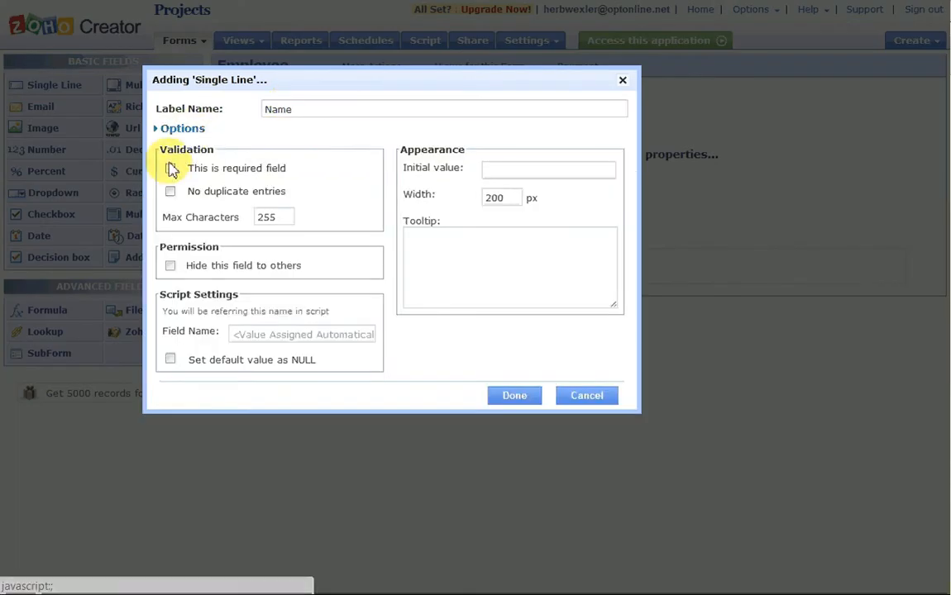
{"action": "left_click", "coordinate": [170, 168]}
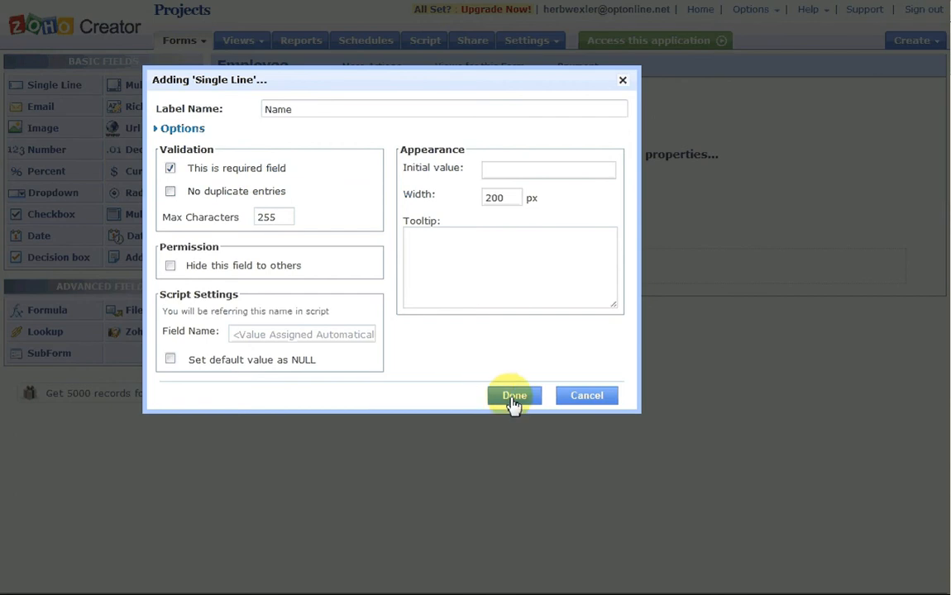
{"action": "left_click", "coordinate": [512, 397]}
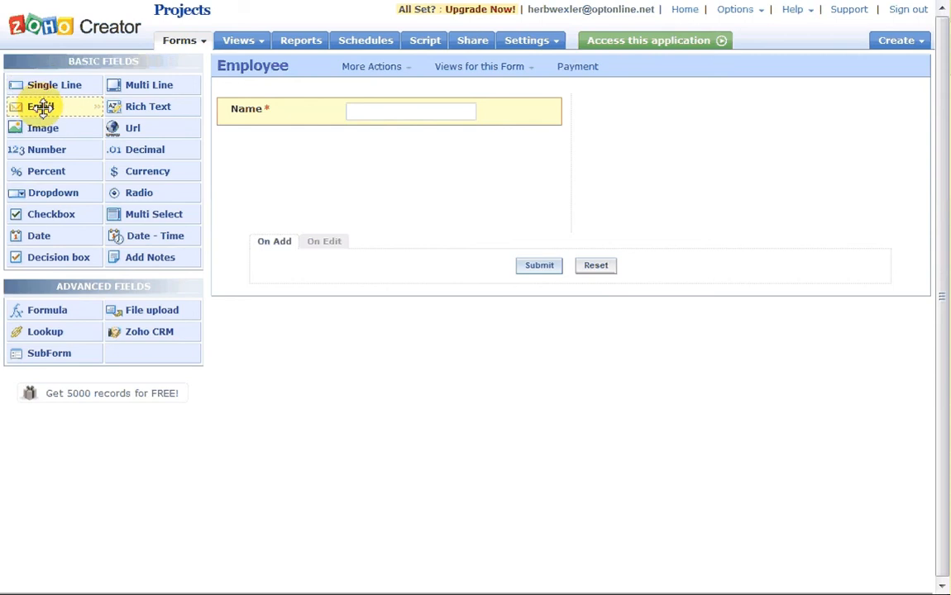
Add a required Email field below Name that disallows duplicate entries
{"action": "left_click_drag", "start_coordinate": [41, 108], "coordinate": [282, 153]}
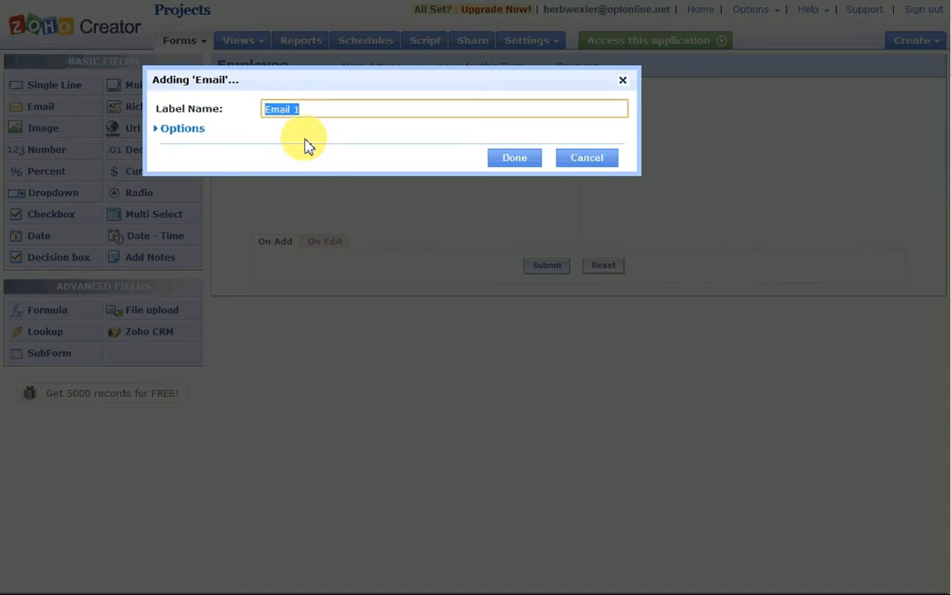
{"action": "left_click", "coordinate": [318, 108]}
{"action": "key", "text": "BackSpace"}
{"action": "key", "text": "BackSpace"}
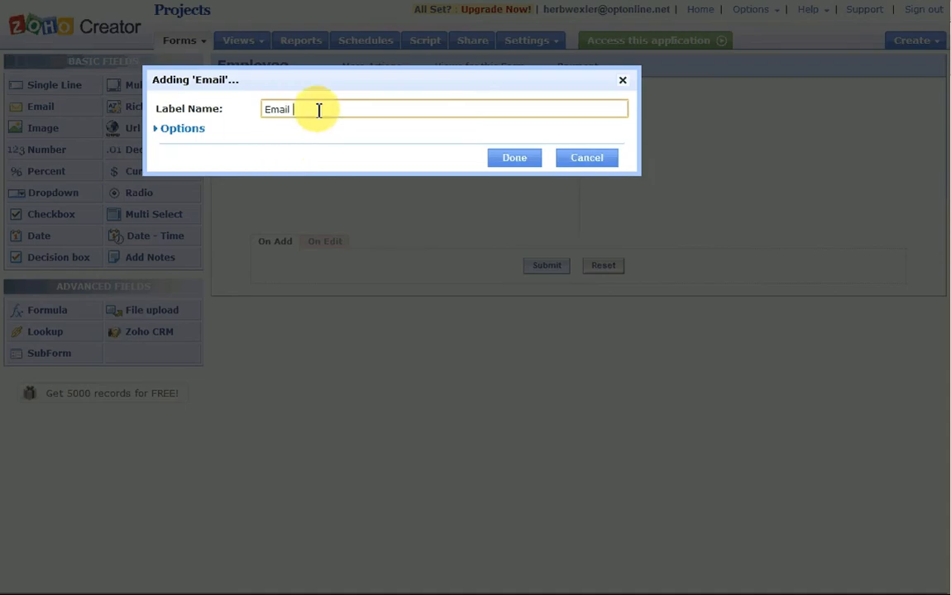
{"action": "left_click", "coordinate": [182, 130]}
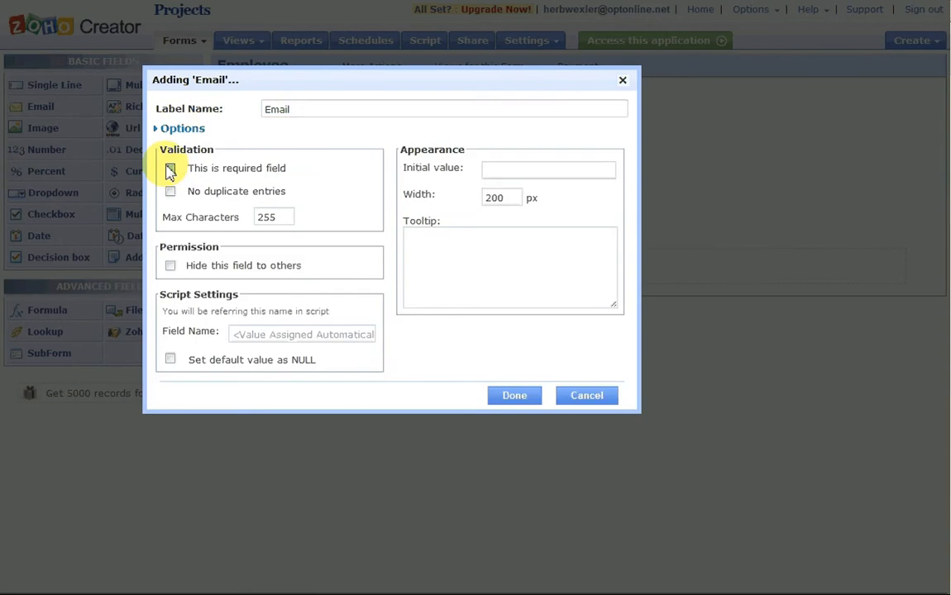
{"action": "left_click", "coordinate": [170, 169]}
{"action": "left_click", "coordinate": [170, 191]}
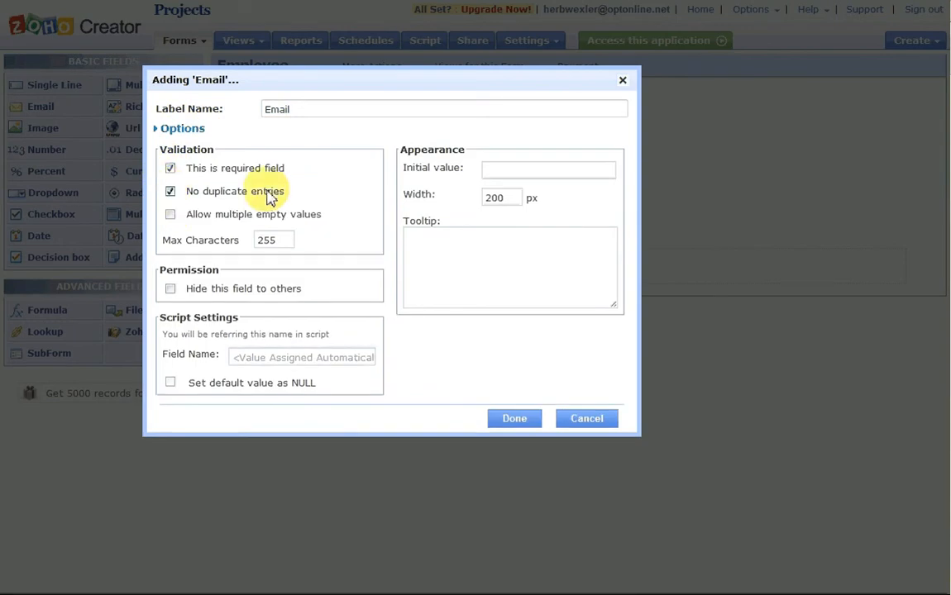
{"action": "left_click", "coordinate": [496, 420]}
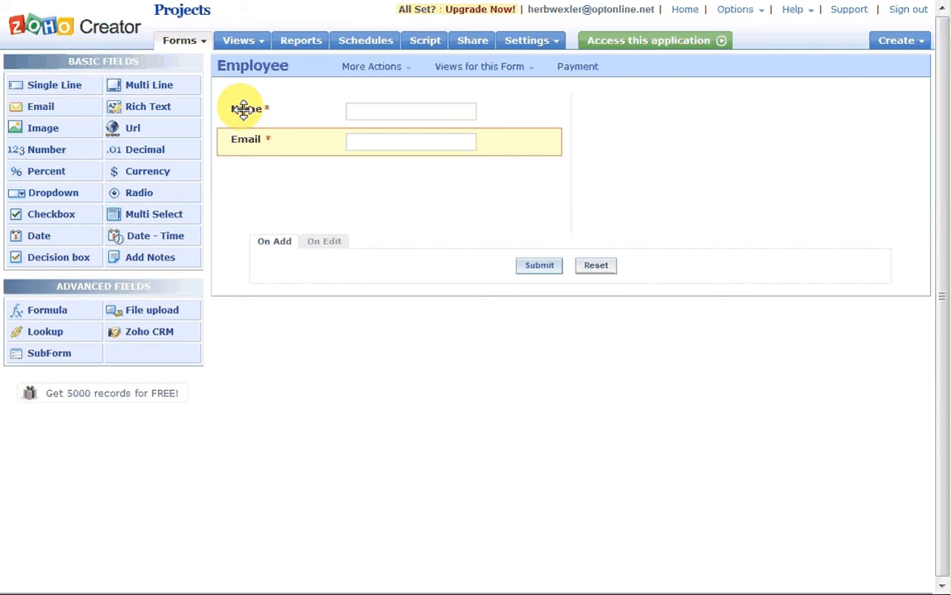
{"action": "mouse_move", "coordinate": [236, 140]}
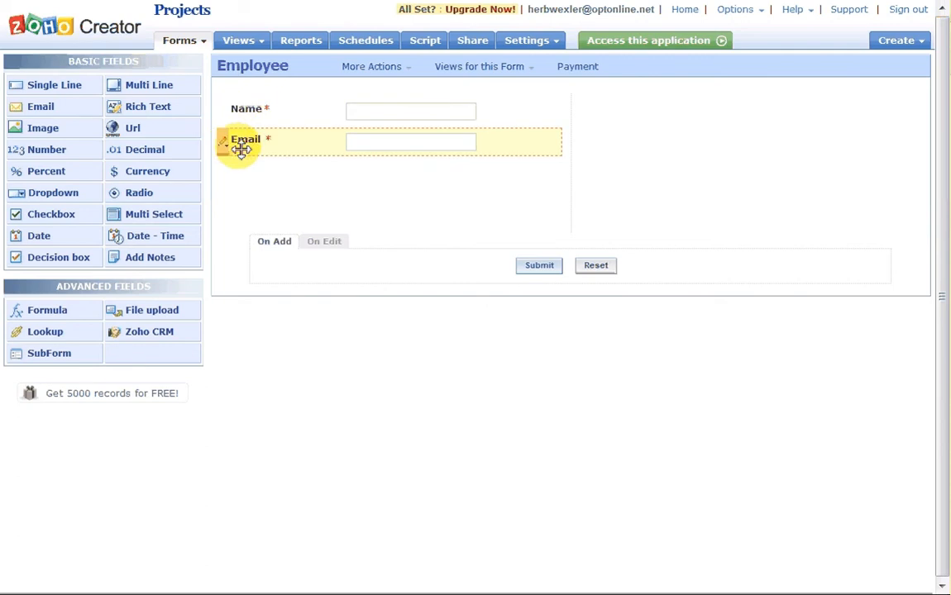
Add a required single-line field labelled Phone below Email
{"action": "left_click", "coordinate": [238, 146]}
{"action": "left_click_drag", "start_coordinate": [80, 90], "coordinate": [313, 182]}
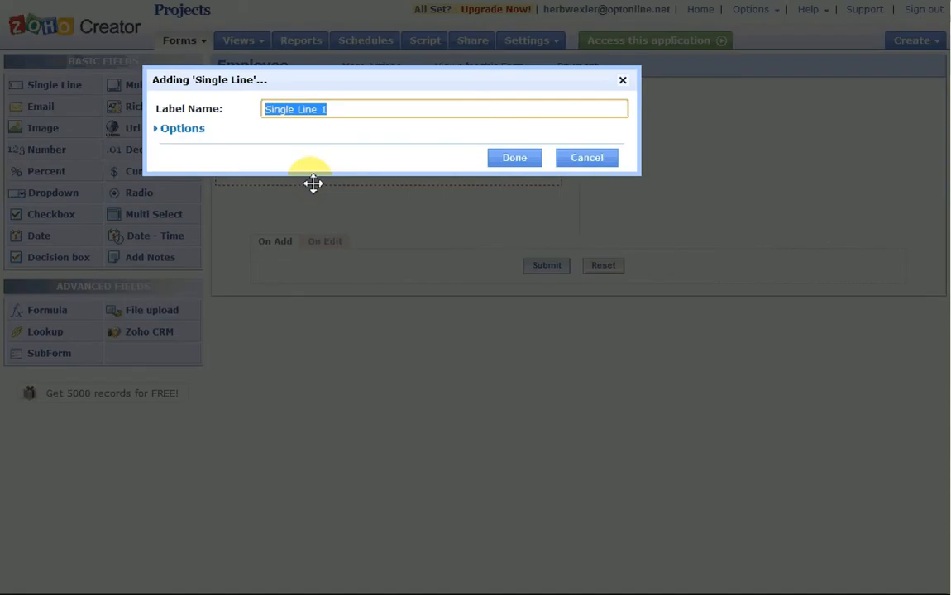
{"action": "type", "text": "Phone"}
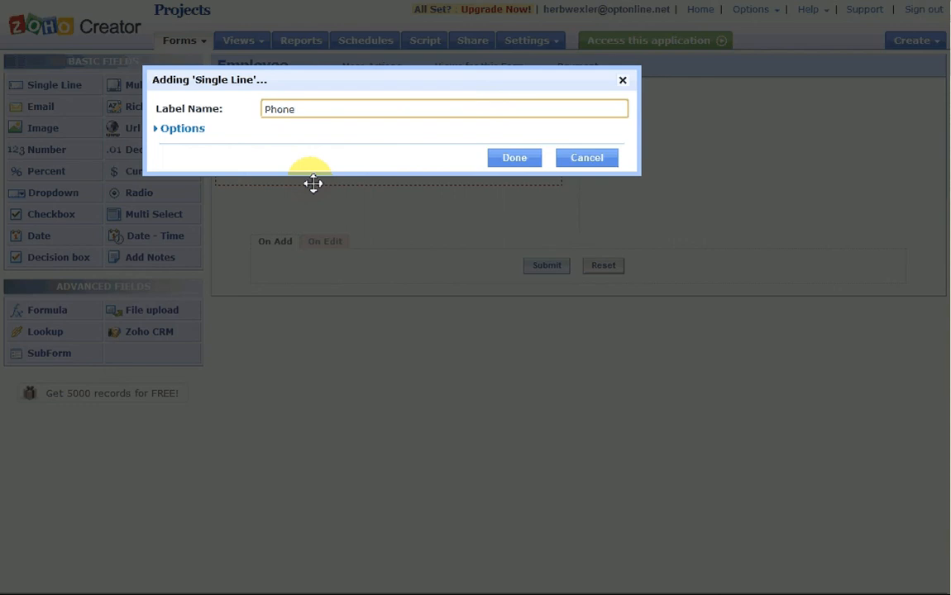
{"action": "left_click", "coordinate": [193, 137]}
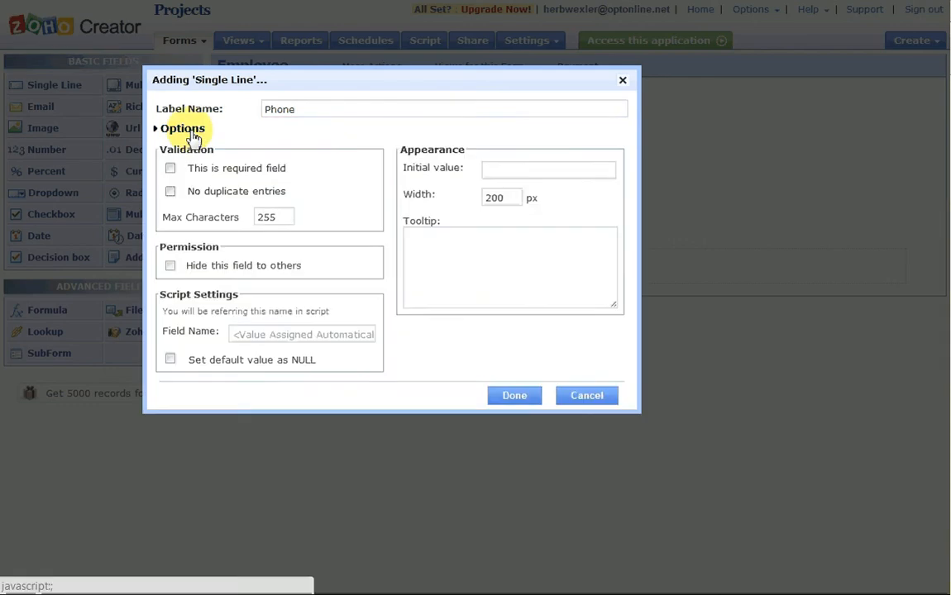
{"action": "left_click", "coordinate": [172, 168]}
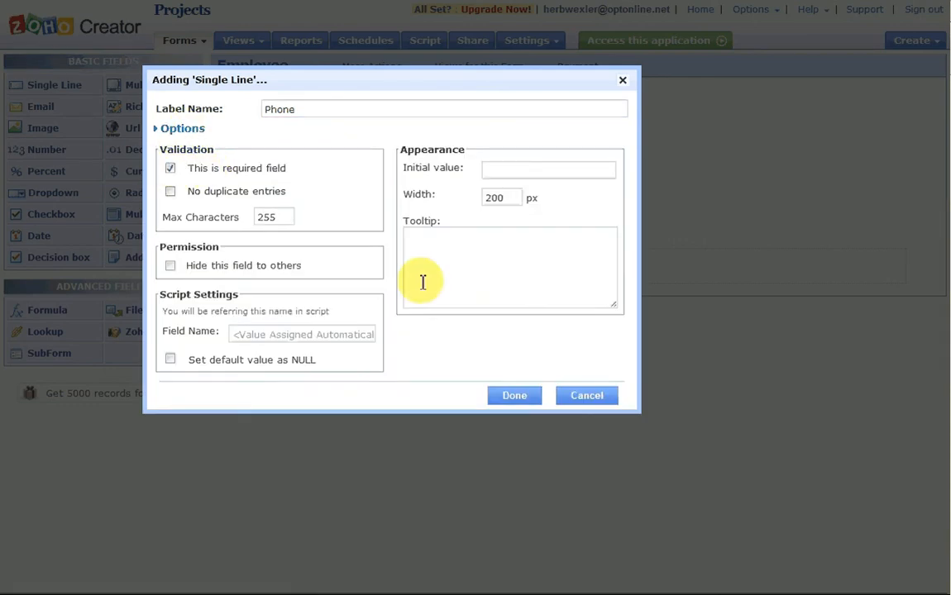
{"action": "left_click", "coordinate": [514, 397]}
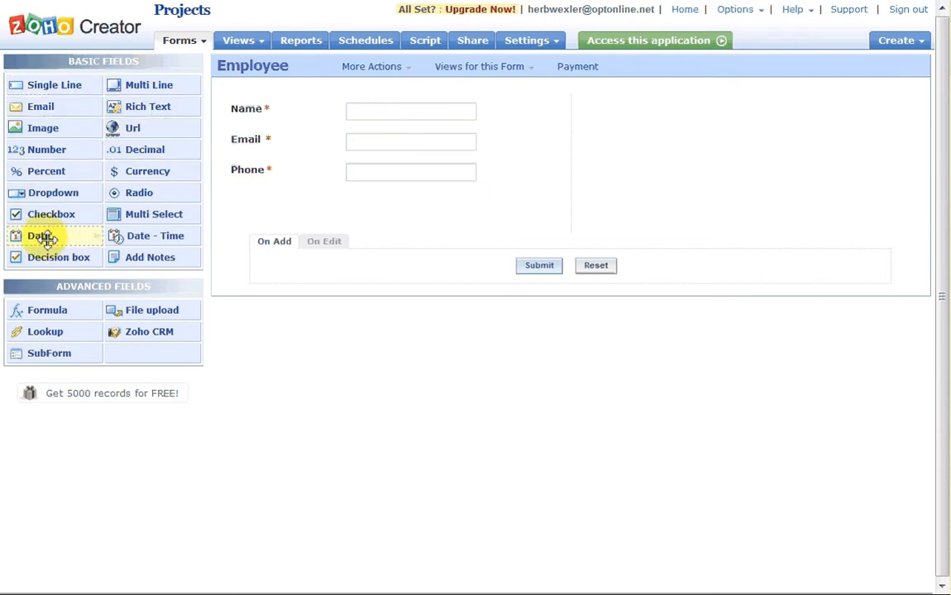
Add an optional date field labelled Hire Date below Phone
{"action": "left_click_drag", "start_coordinate": [39, 235], "coordinate": [287, 206]}
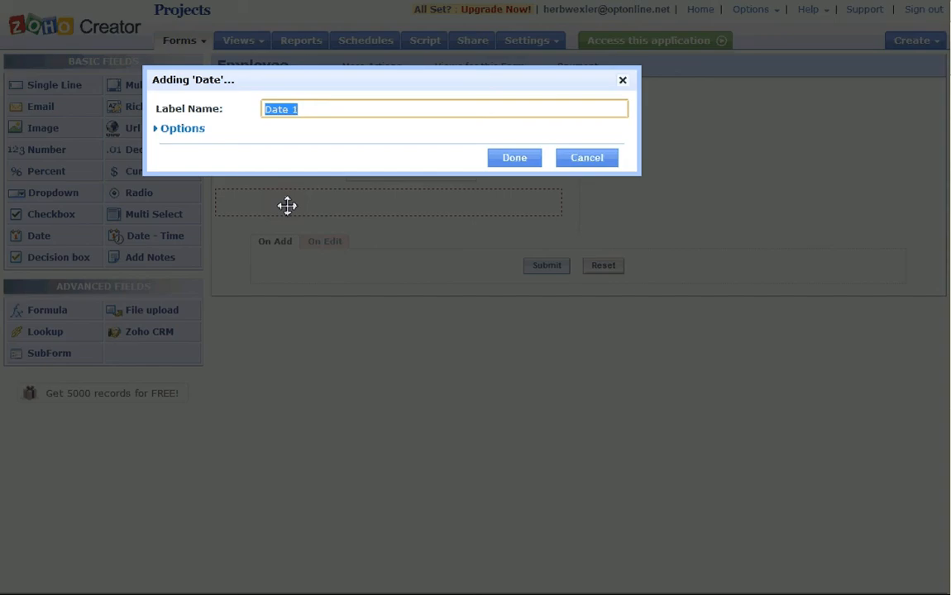
{"action": "type", "text": "Hire Date"}
{"action": "left_click", "coordinate": [197, 131]}
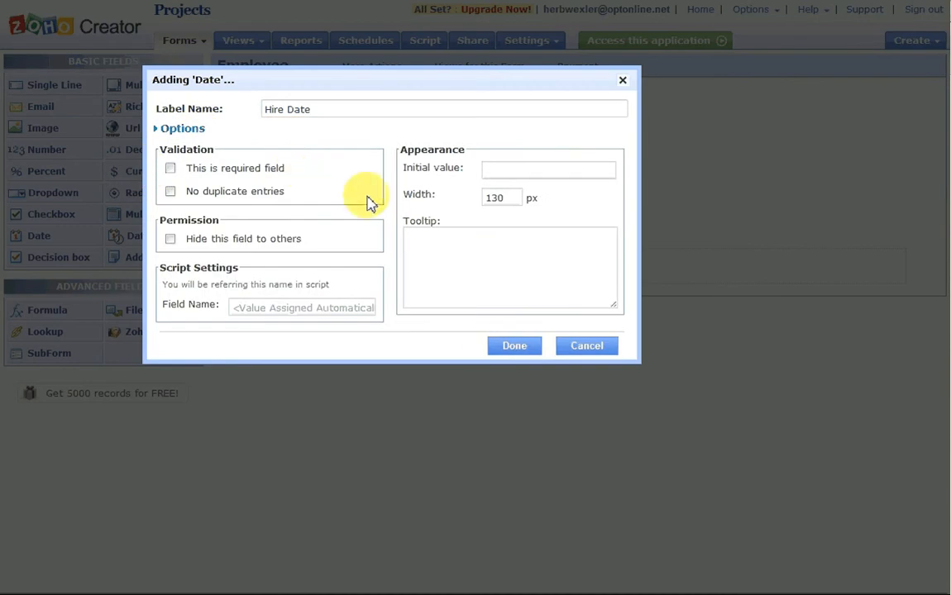
{"action": "left_click", "coordinate": [499, 354]}
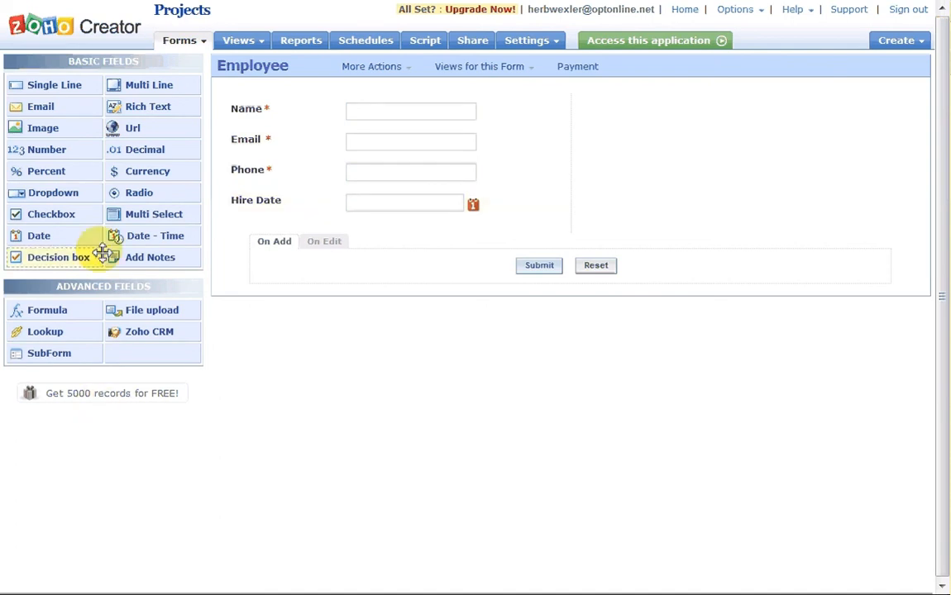
Add a Status radio field with choices Full Time, Part Time and Inactive
{"action": "left_click_drag", "start_coordinate": [134, 196], "coordinate": [288, 233]}
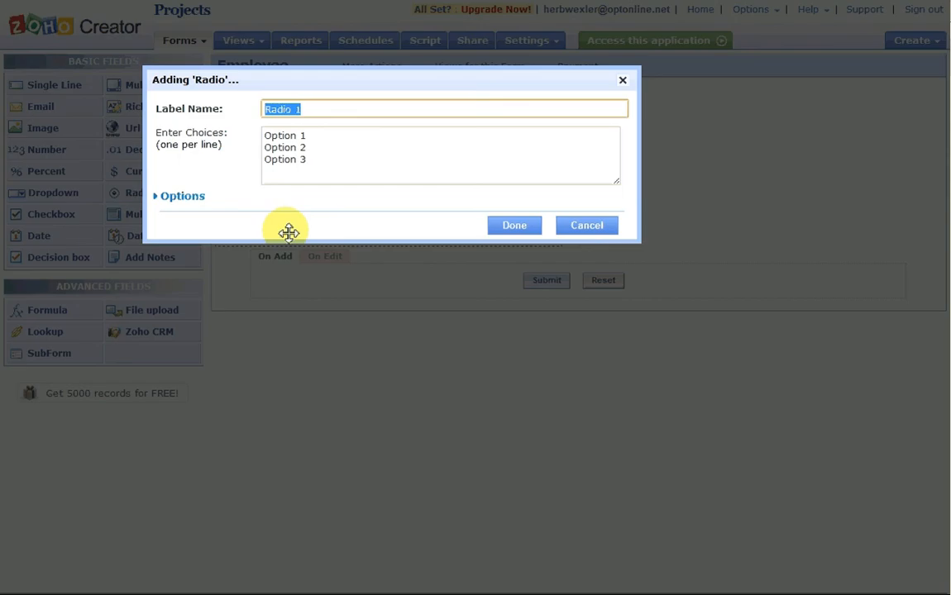
{"action": "type", "text": "Status"}
{"action": "left_click_drag", "start_coordinate": [325, 163], "coordinate": [259, 132]}
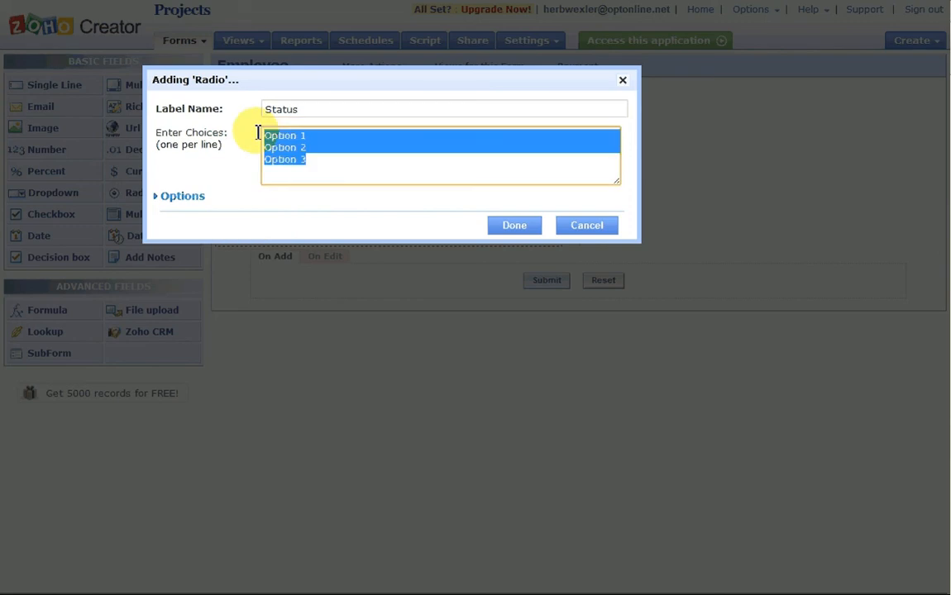
{"action": "type", "text": "Full "}
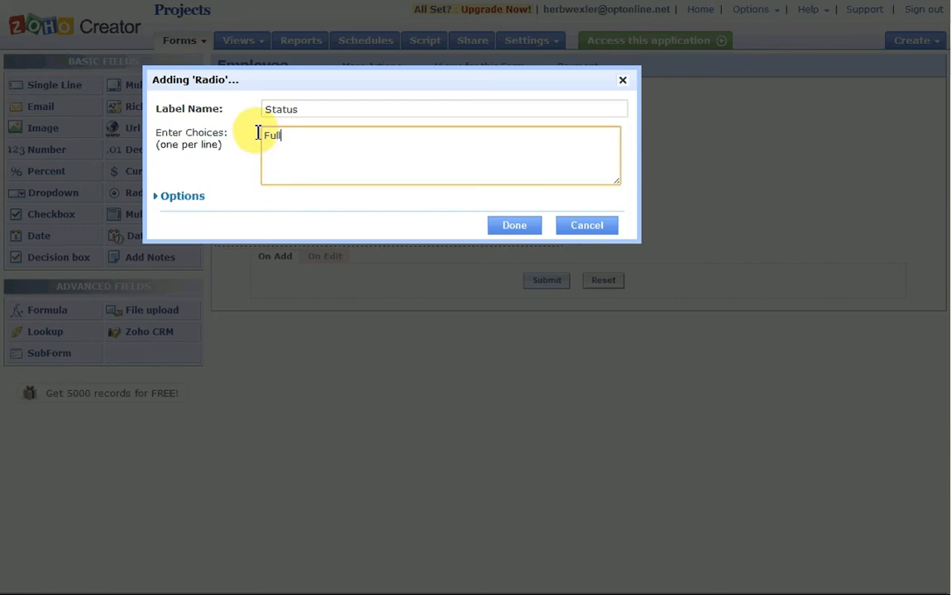
{"action": "type", "text": "Time"}
{"action": "key", "text": "Return"}
{"action": "type", "text": "Part Time"}
{"action": "key", "text": "Return"}
{"action": "type", "text": "Inactive"}
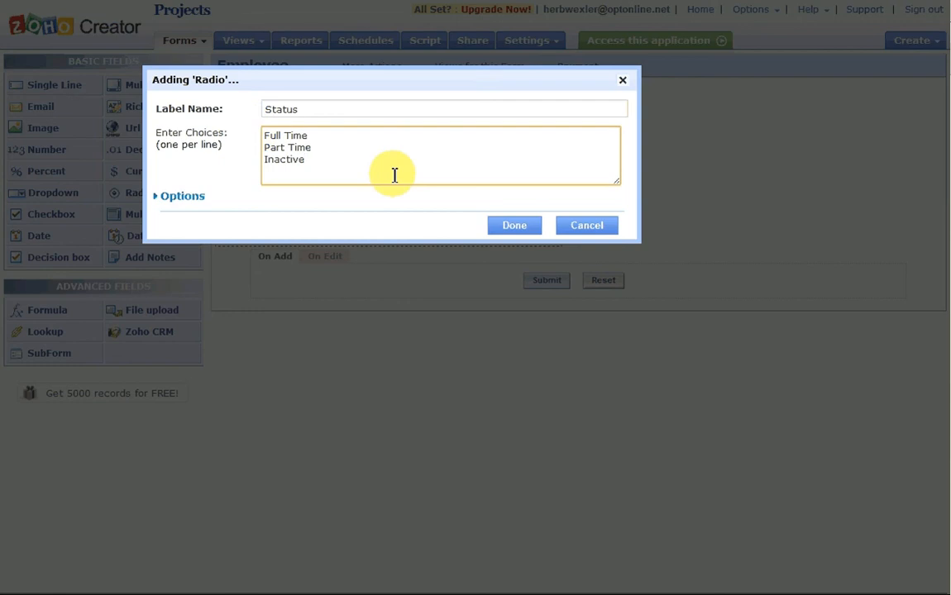
Make Status required with its choices laid out in Three Columns
{"action": "left_click", "coordinate": [177, 203]}
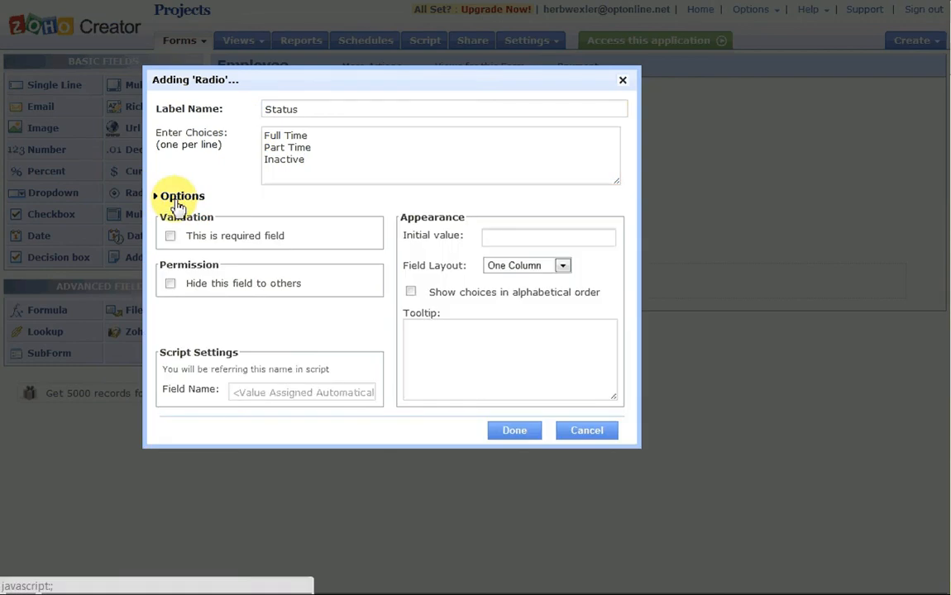
{"action": "left_click", "coordinate": [171, 236]}
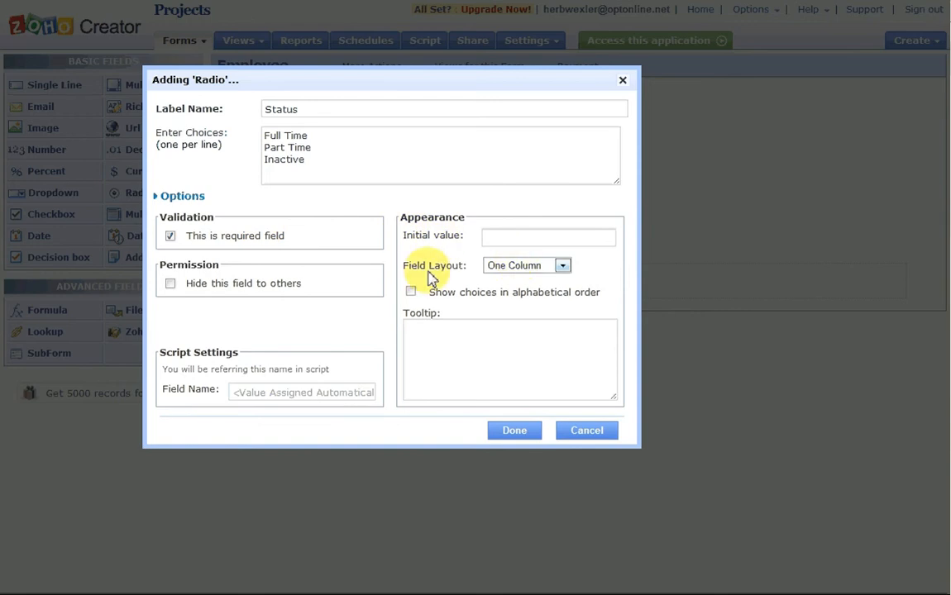
{"action": "left_click", "coordinate": [562, 270]}
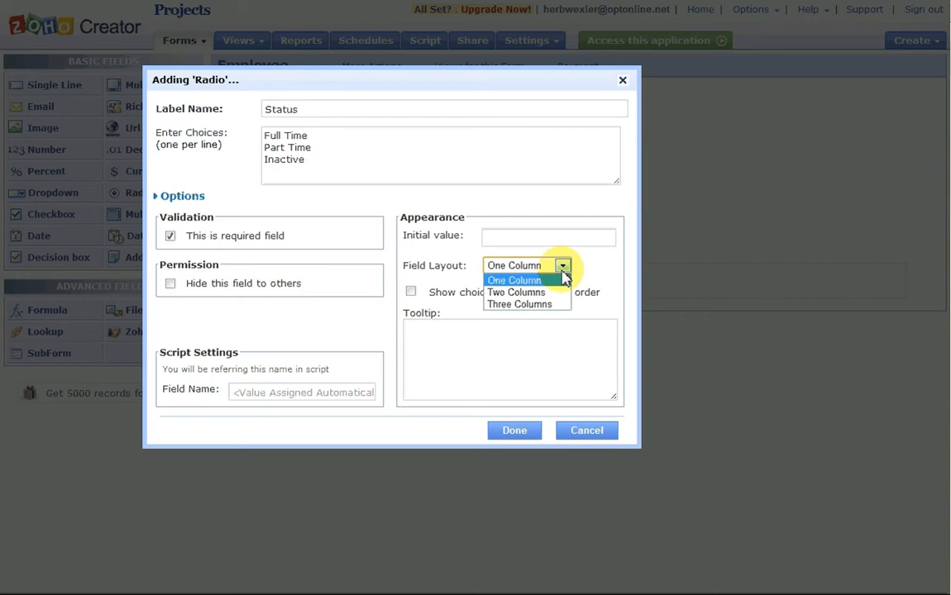
{"action": "left_click", "coordinate": [544, 305]}
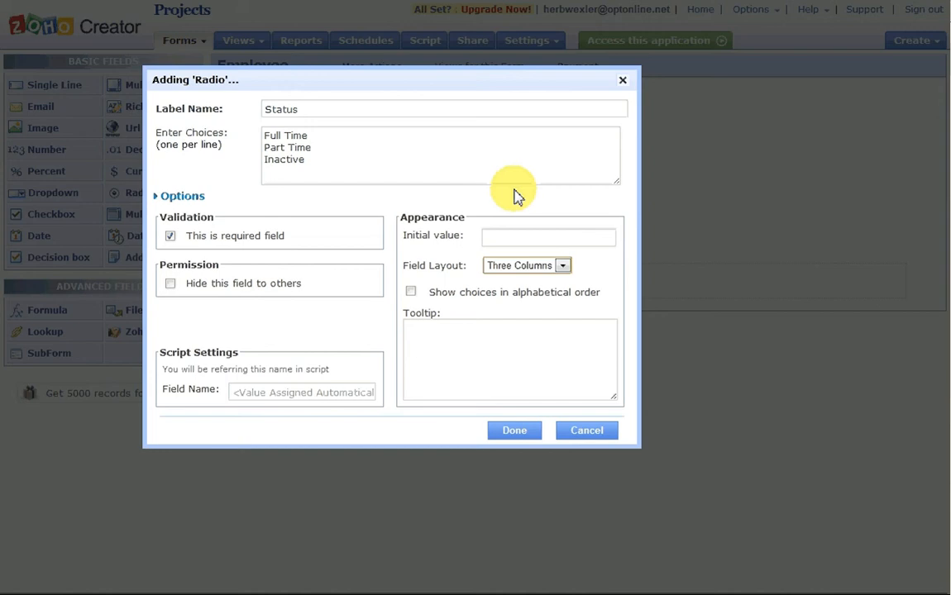
{"action": "left_click", "coordinate": [513, 436]}
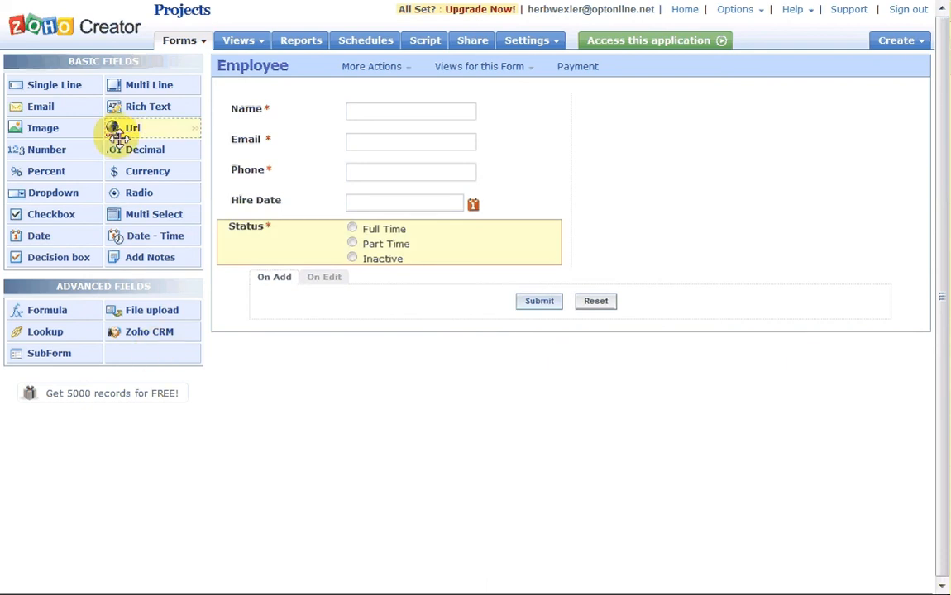
Add a multi-line field labelled Notes below Status
{"action": "left_click_drag", "start_coordinate": [145, 88], "coordinate": [264, 285]}
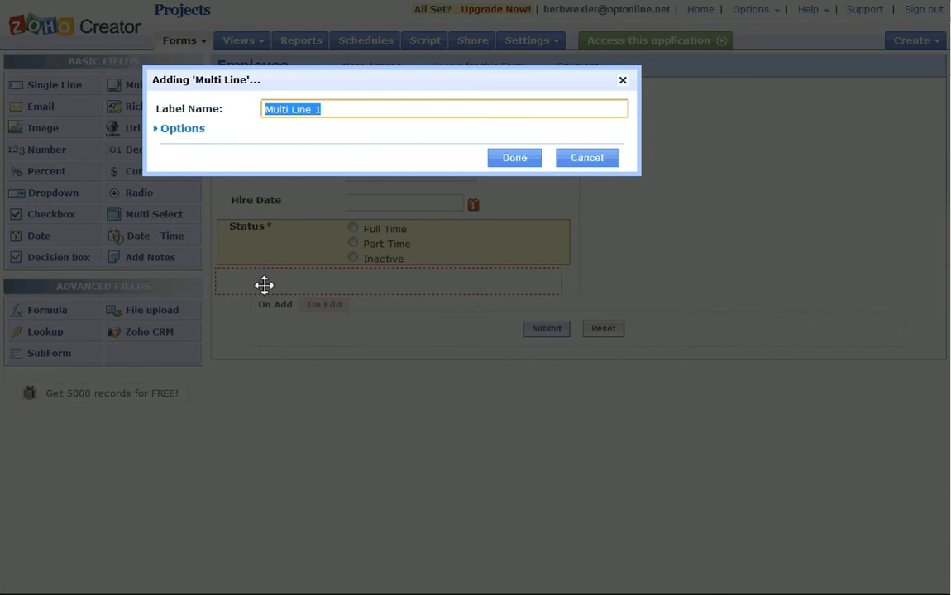
{"action": "type", "text": "Notes"}
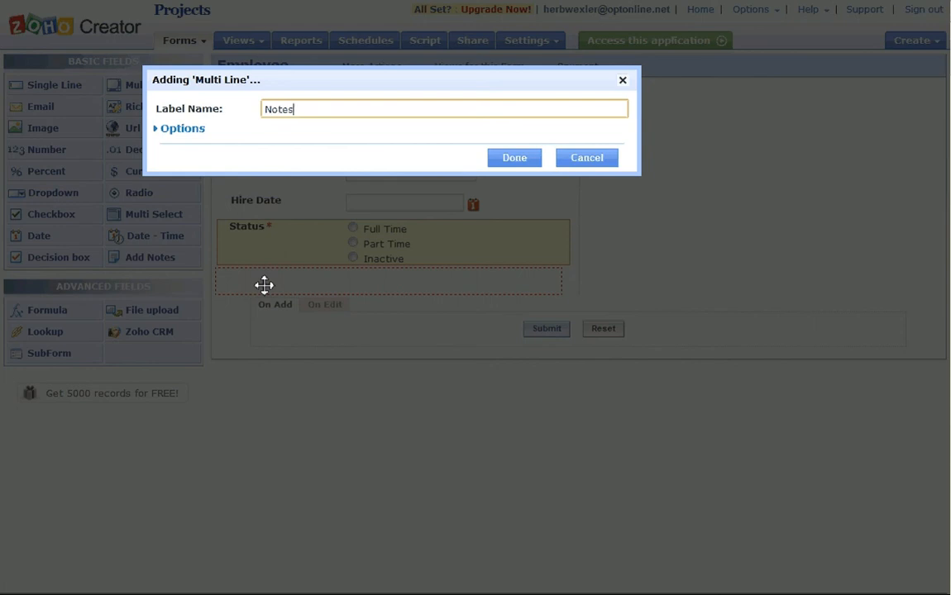
{"action": "left_click", "coordinate": [516, 159]}
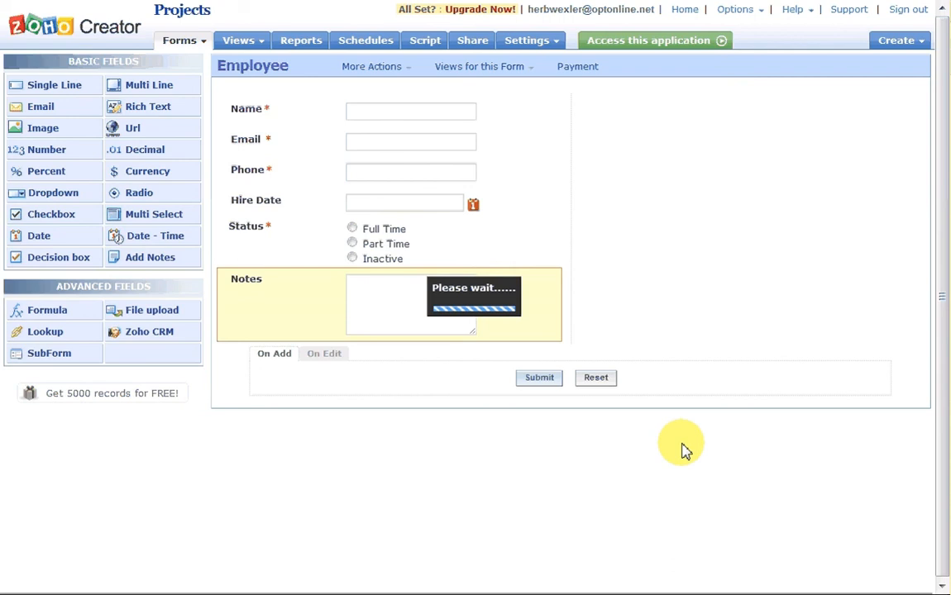
Move Status above Hire Date and Notes into the form's right column
{"action": "left_click", "coordinate": [224, 330]}
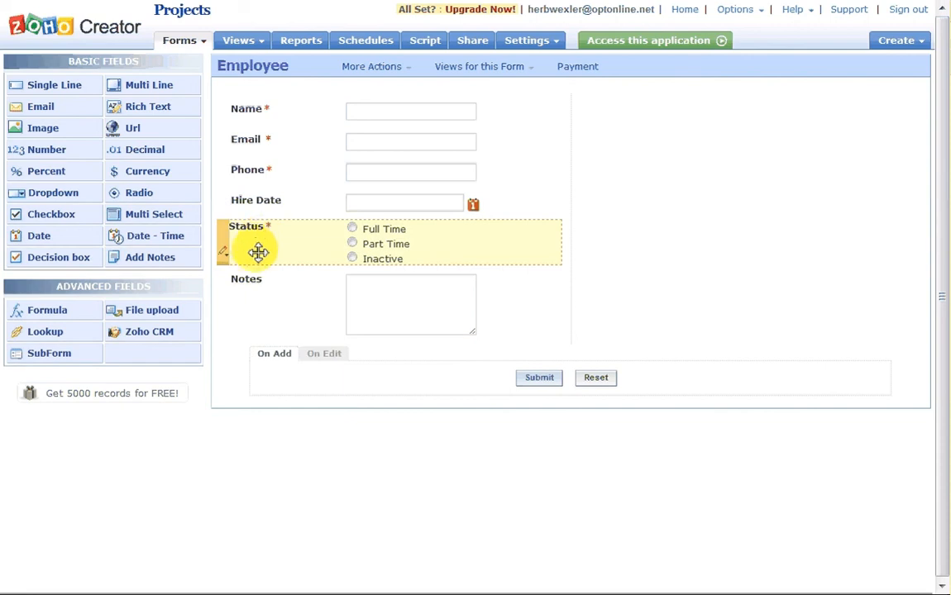
{"action": "left_click_drag", "start_coordinate": [264, 239], "coordinate": [265, 195]}
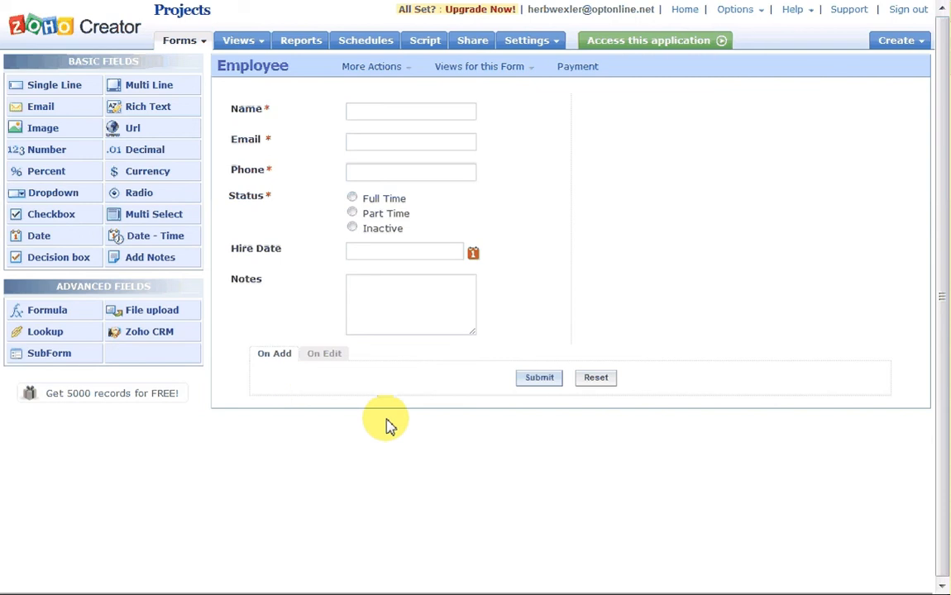
{"action": "left_click_drag", "start_coordinate": [265, 286], "coordinate": [653, 217]}
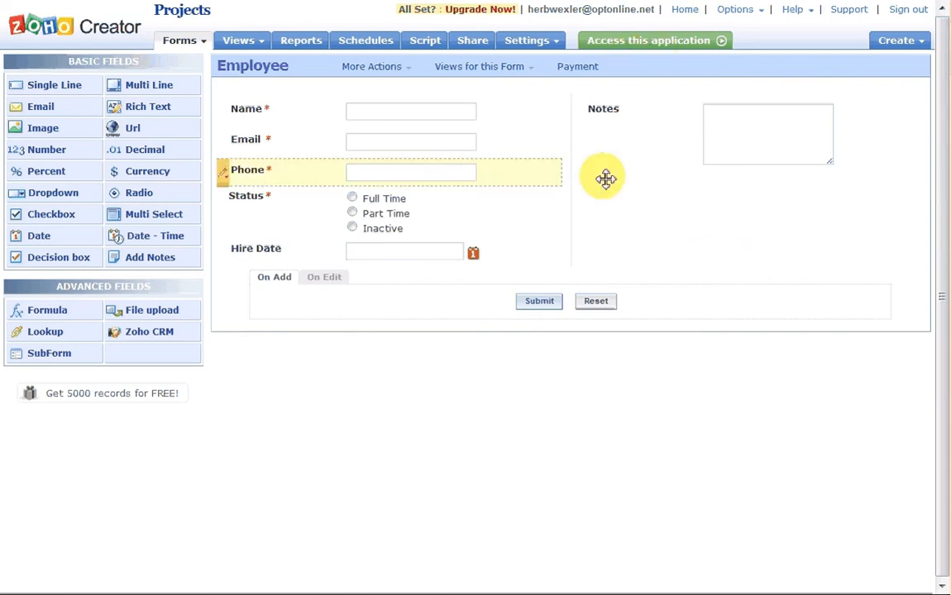
In the live app, autofill name, email and phone, then fix the phone's formatting with a hyphen
{"action": "left_click", "coordinate": [676, 53]}
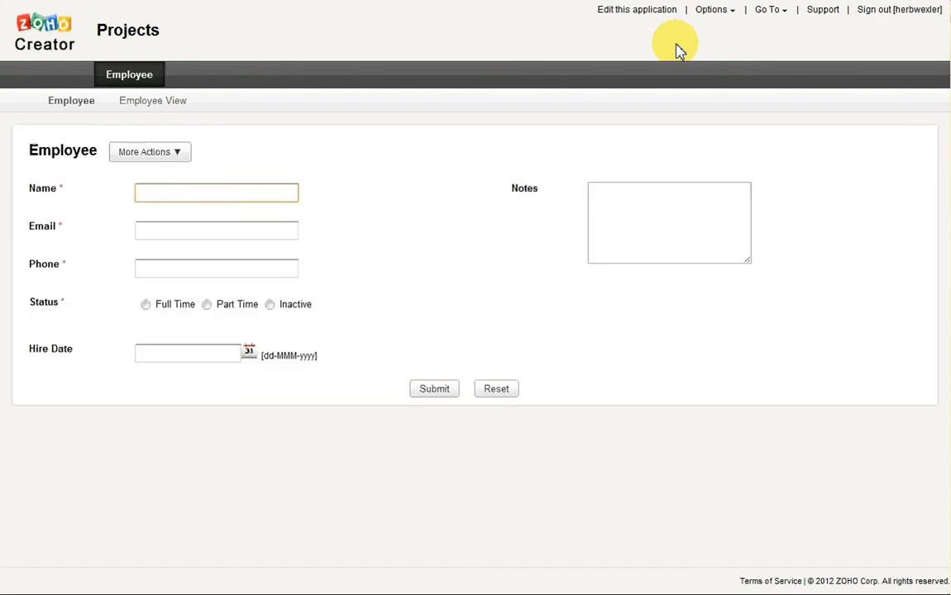
{"action": "left_click", "coordinate": [161, 191]}
{"action": "left_click", "coordinate": [170, 210]}
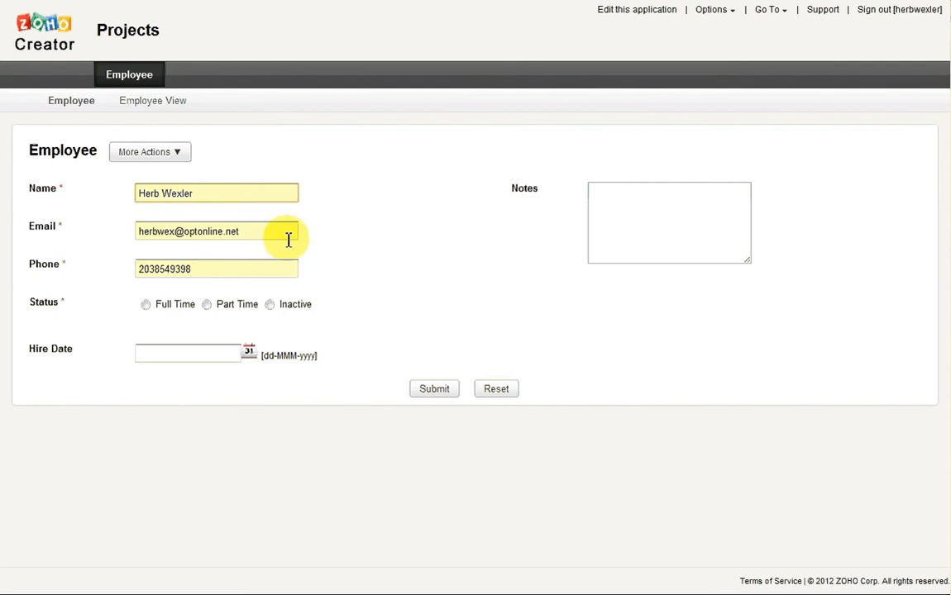
{"action": "left_click", "coordinate": [160, 271]}
{"action": "key", "text": "Left"}
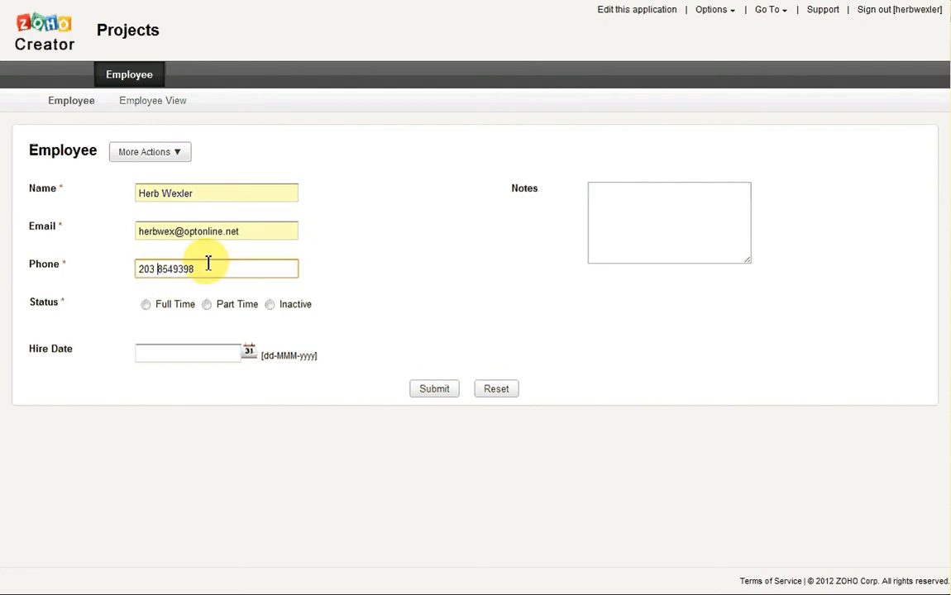
{"action": "key", "text": "Right"}
{"action": "key", "text": "Right"}
{"action": "key", "text": "Right"}
{"action": "type", "text": "-"}
Set Hire Date to 07-May-2007 using the date picker
{"action": "left_click", "coordinate": [183, 353]}
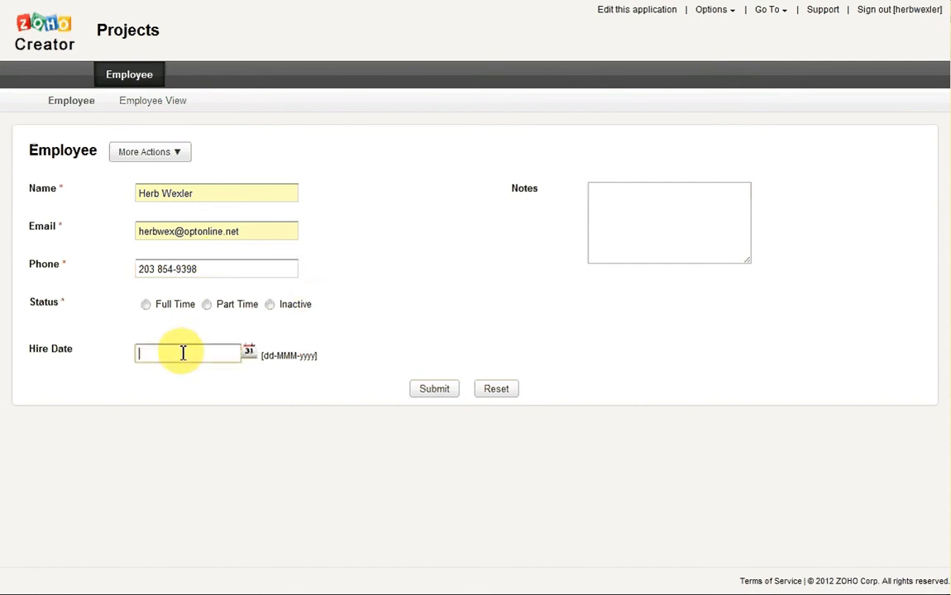
{"action": "left_click", "coordinate": [250, 357]}
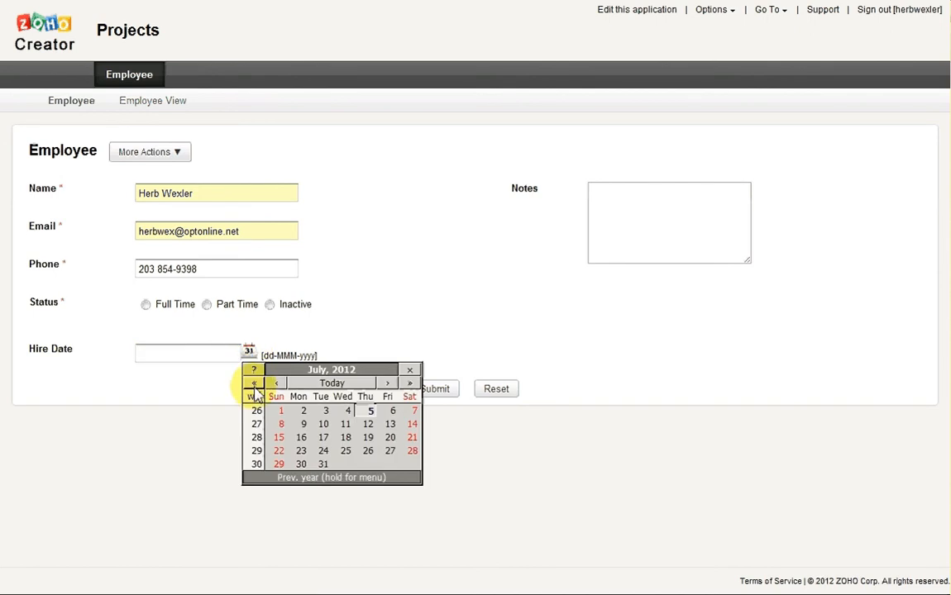
{"action": "left_click", "coordinate": [252, 386]}
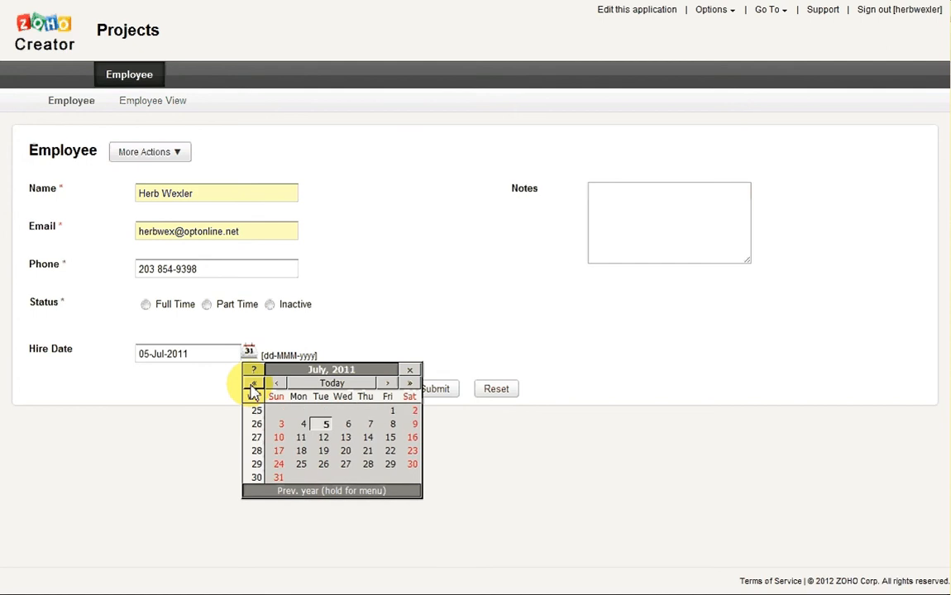
{"action": "left_click", "coordinate": [252, 386]}
{"action": "left_click", "coordinate": [252, 385]}
{"action": "left_click", "coordinate": [252, 385]}
{"action": "left_click", "coordinate": [252, 385]}
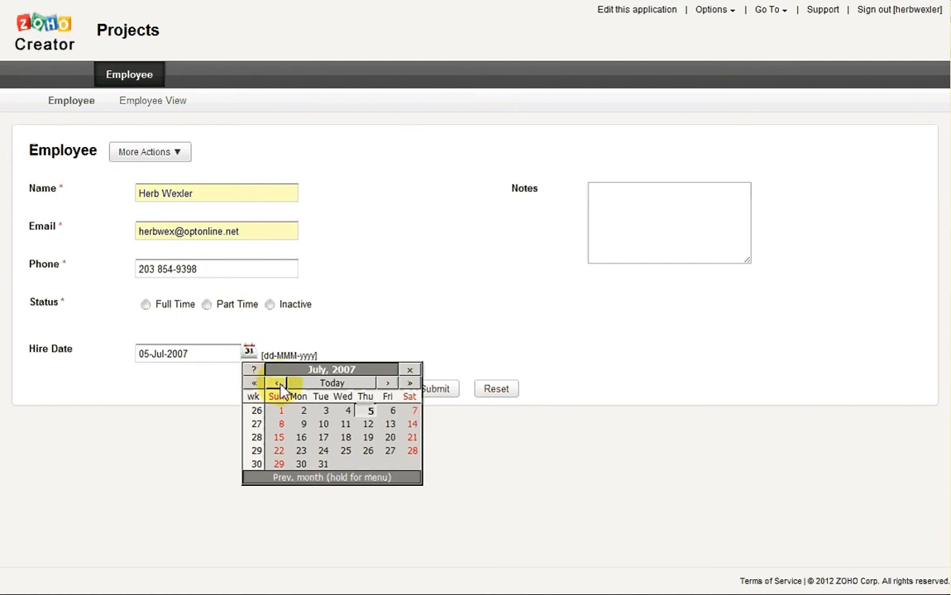
{"action": "left_click", "coordinate": [280, 384]}
{"action": "left_click", "coordinate": [279, 384]}
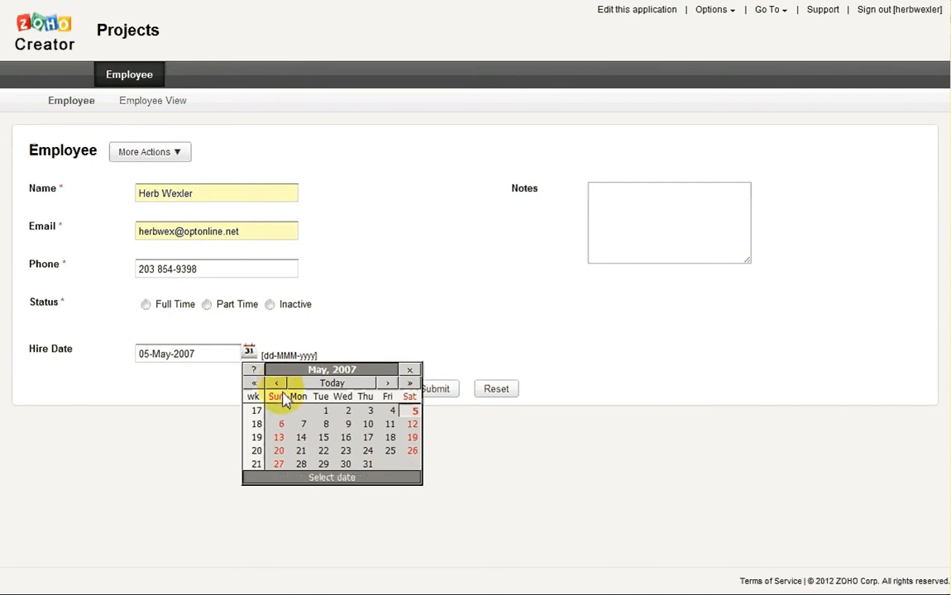
{"action": "left_click", "coordinate": [303, 424]}
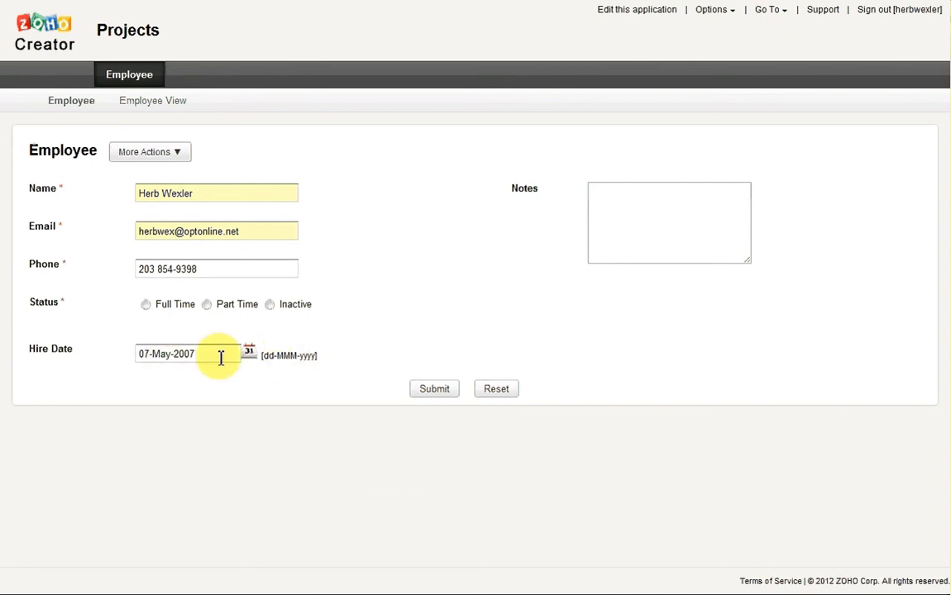
Enter a short developer note in Notes and submit the record without a Status
{"action": "left_click", "coordinate": [654, 230]}
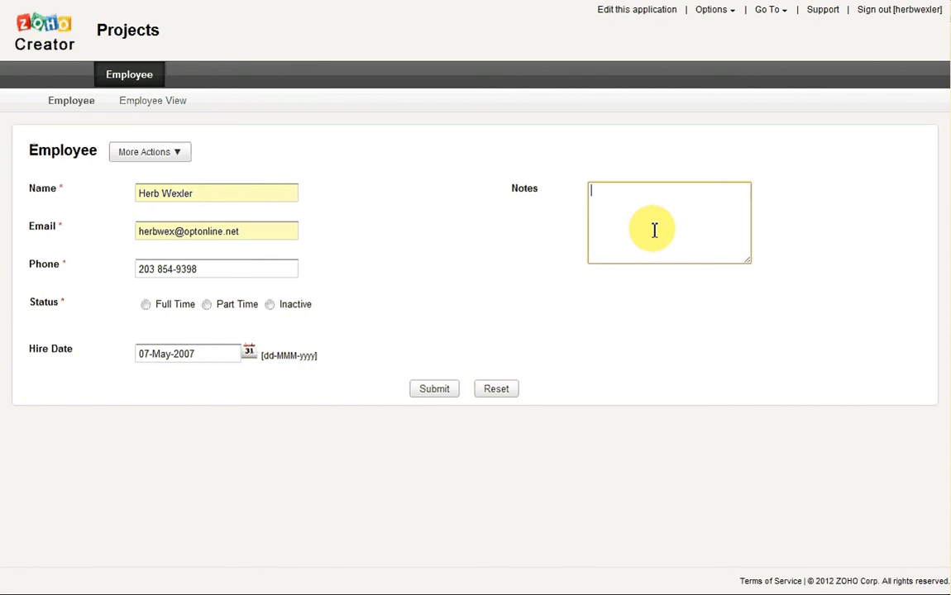
{"action": "type", "text": "Herb is a Zoho Creator Developer"}
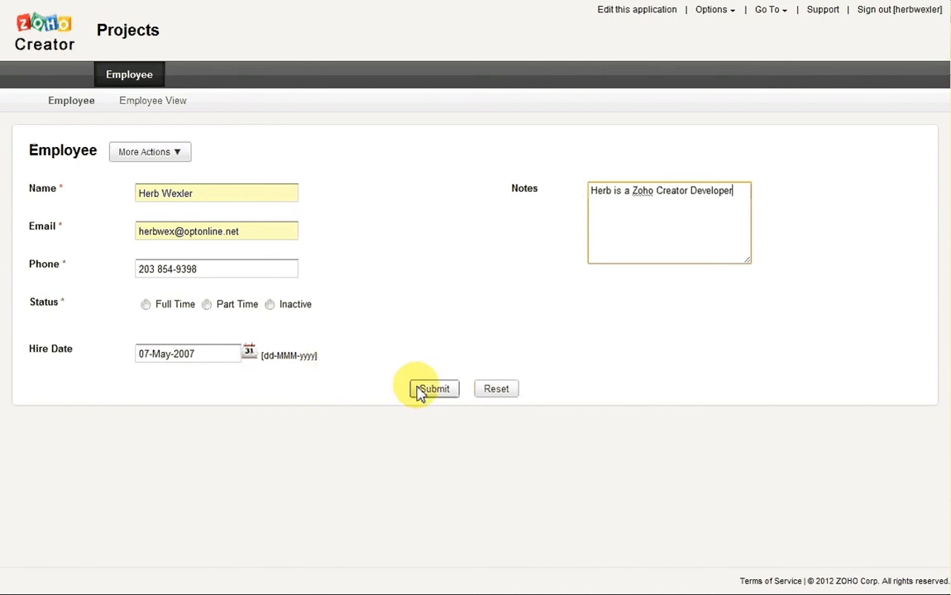
{"action": "left_click", "coordinate": [439, 393]}
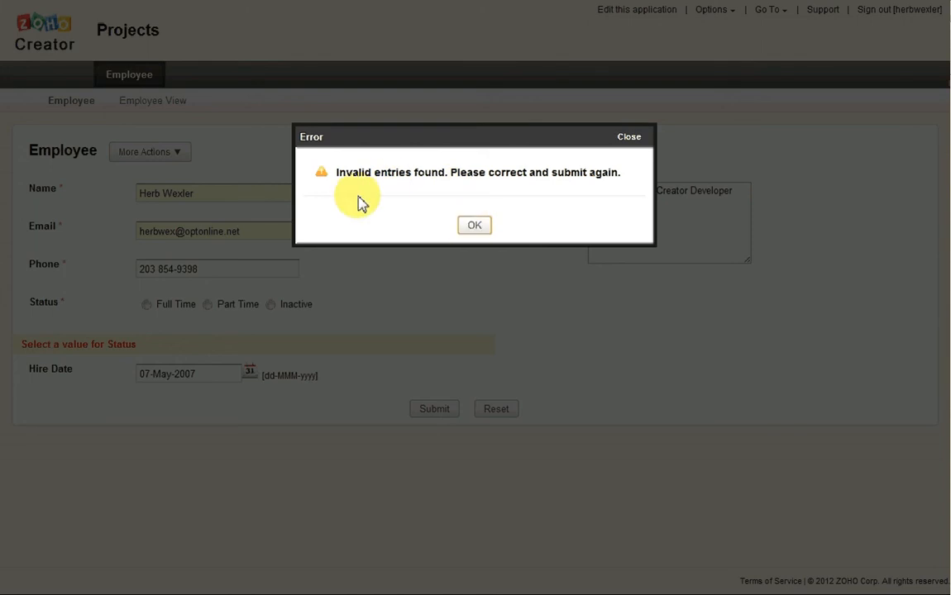
Dismiss the invalid-entries error, choose Full Time for Status, and resubmit the employee record
{"action": "left_click", "coordinate": [474, 225]}
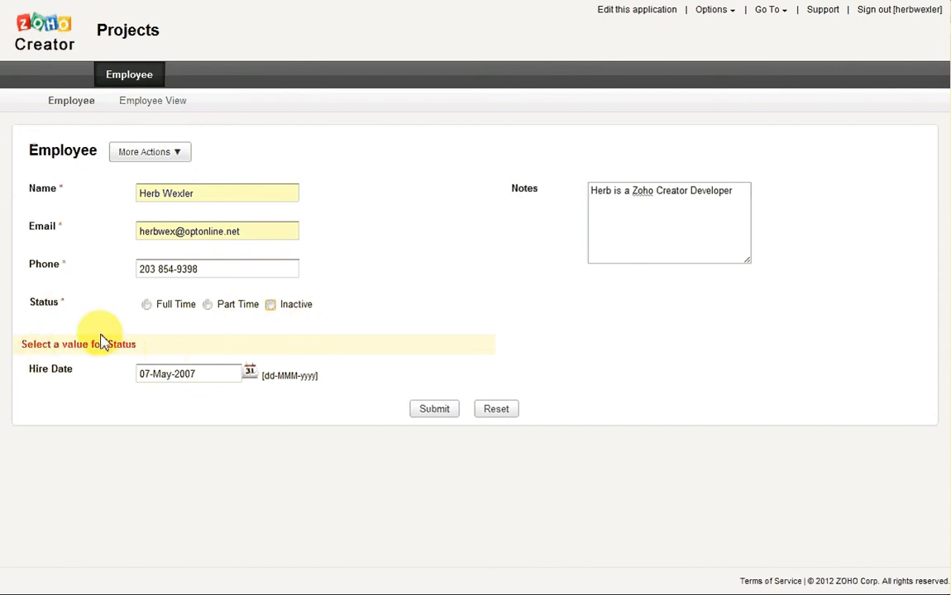
{"action": "left_click", "coordinate": [146, 305]}
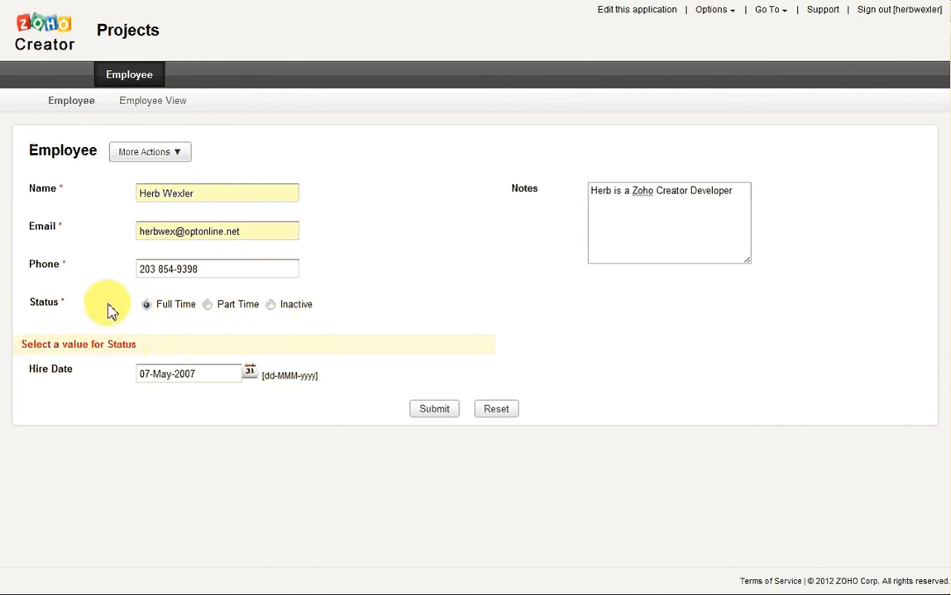
{"action": "left_click", "coordinate": [440, 413]}
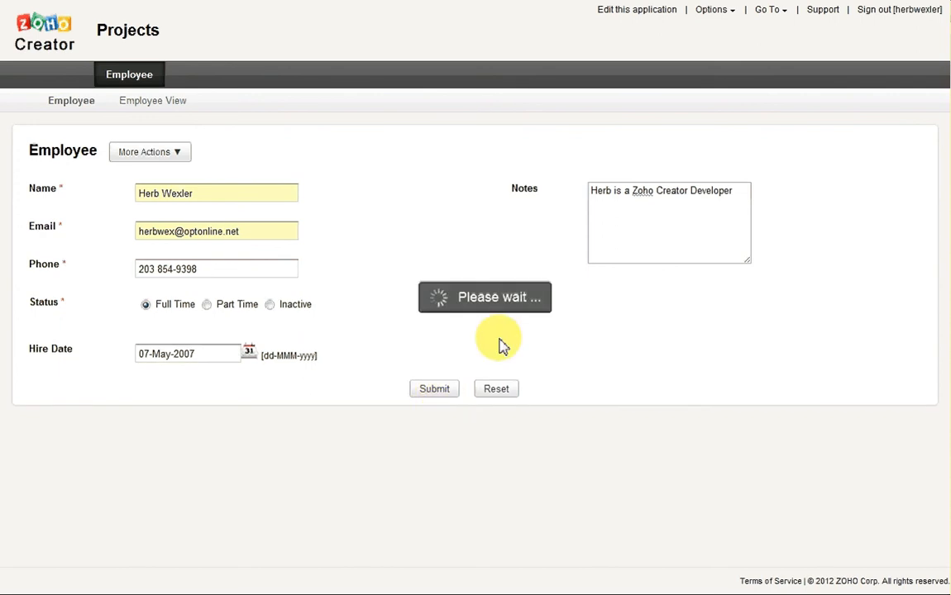
{"action": "left_click", "coordinate": [149, 195]}
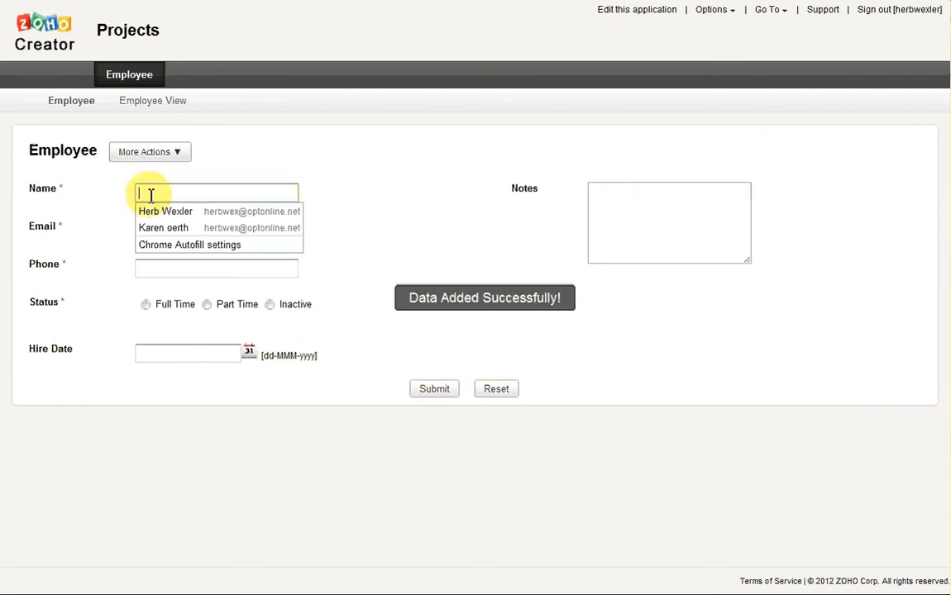
Enter the employee's name, e-mail address and phone number, and mark them Part Time
{"action": "type", "text": "J"}
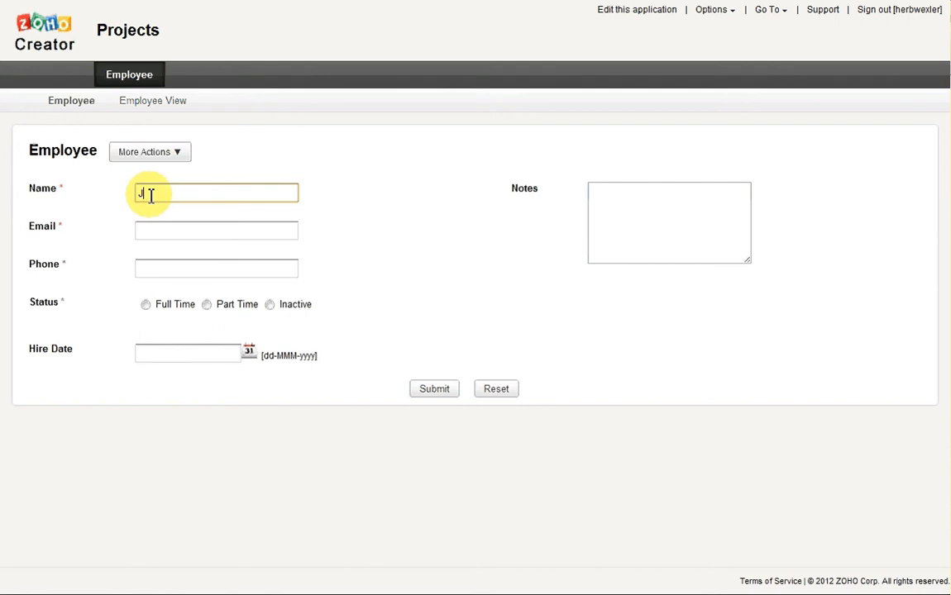
{"action": "type", "text": "ohn Smith"}
{"action": "left_click", "coordinate": [154, 230]}
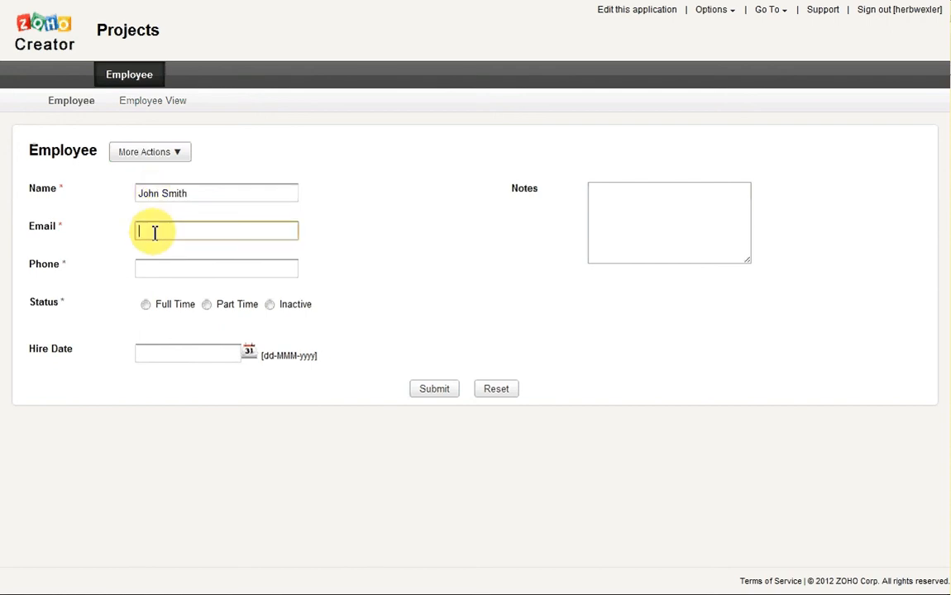
{"action": "key", "text": "Tab"}
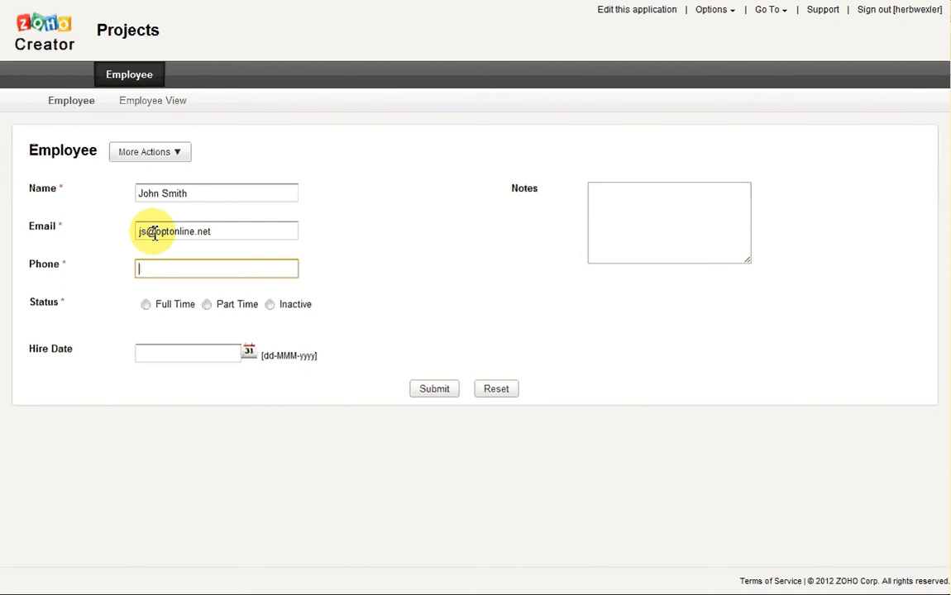
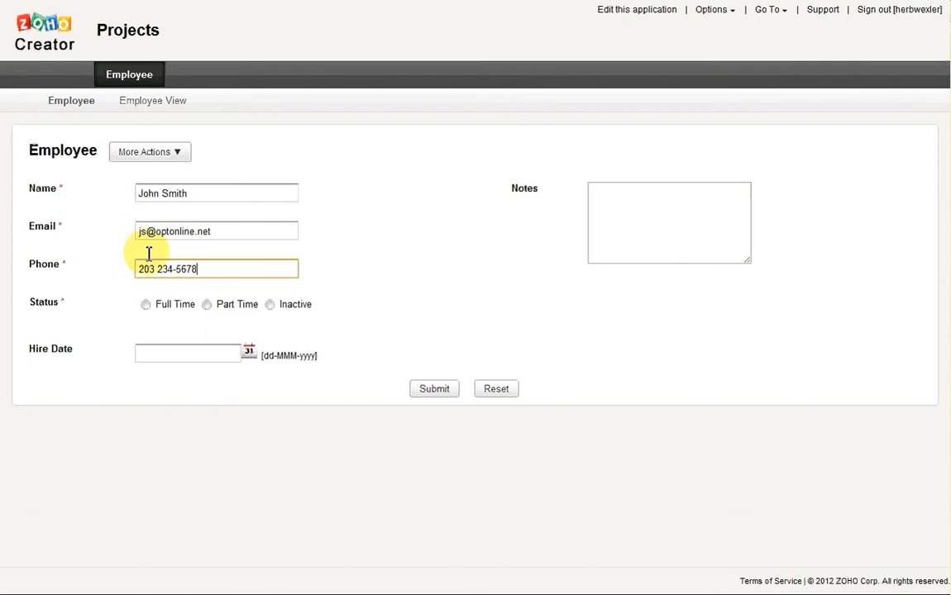
{"action": "left_click", "coordinate": [207, 305]}
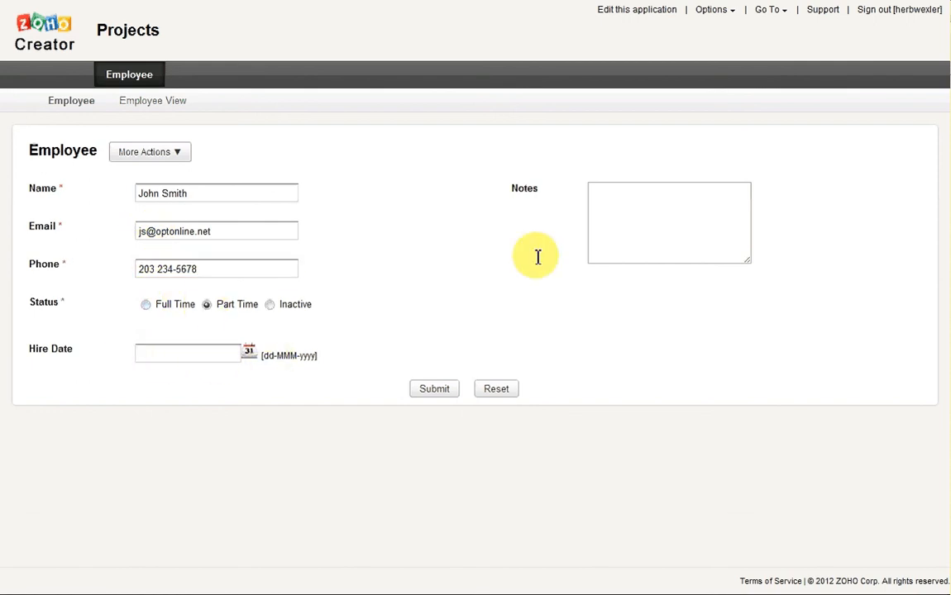
Add a note that the employee is very good with web sites, fix the typo, and submit the record
{"action": "left_click", "coordinate": [628, 238]}
{"action": "type", "text": "Joh is "}
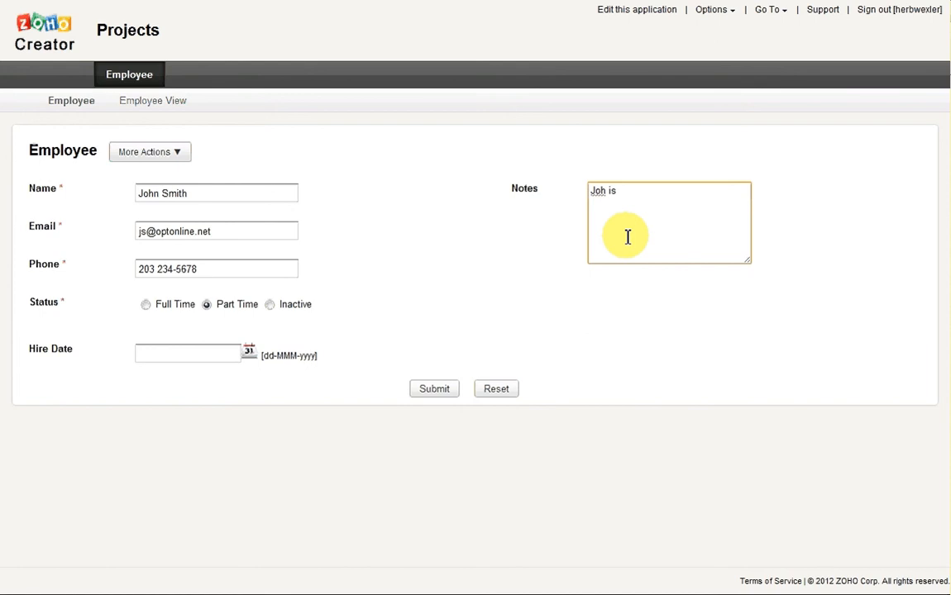
{"action": "type", "text": "very good with web site"}
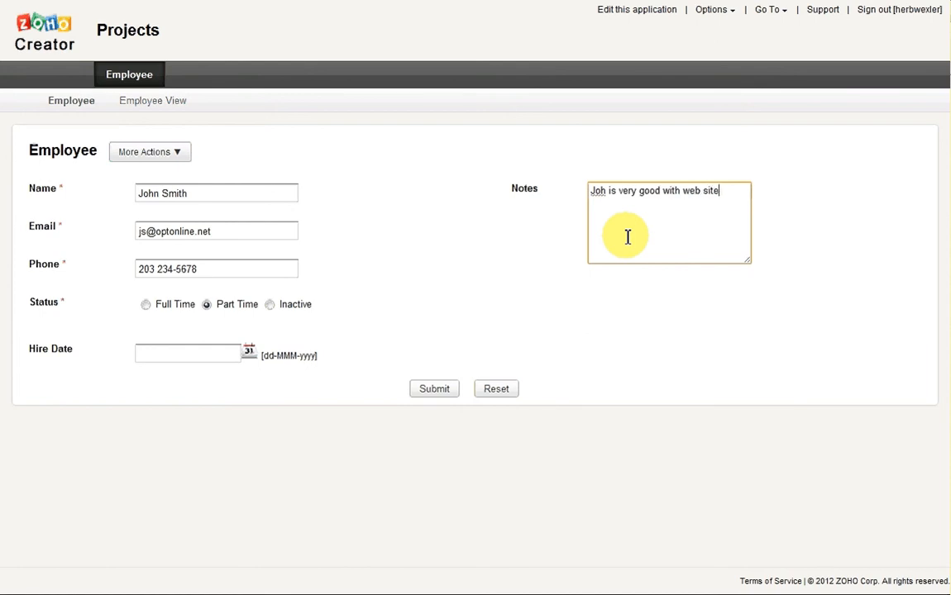
{"action": "type", "text": "s"}
{"action": "left_click", "coordinate": [605, 192]}
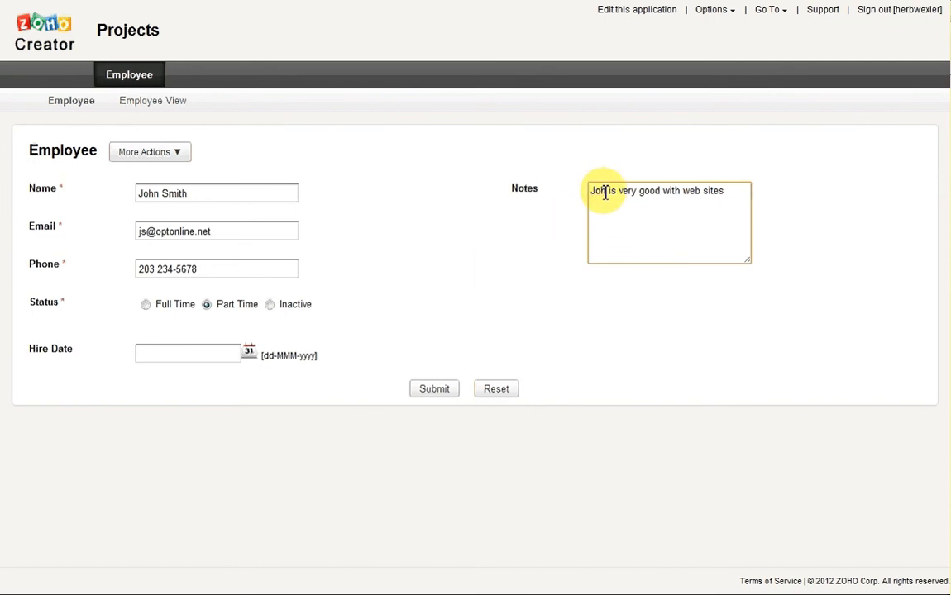
{"action": "type", "text": "n"}
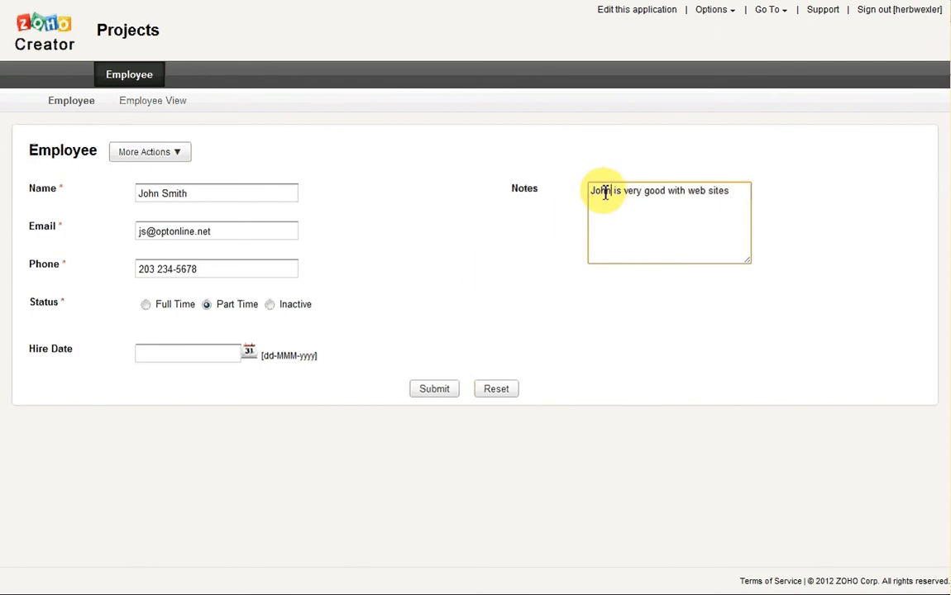
{"action": "left_click", "coordinate": [422, 389]}
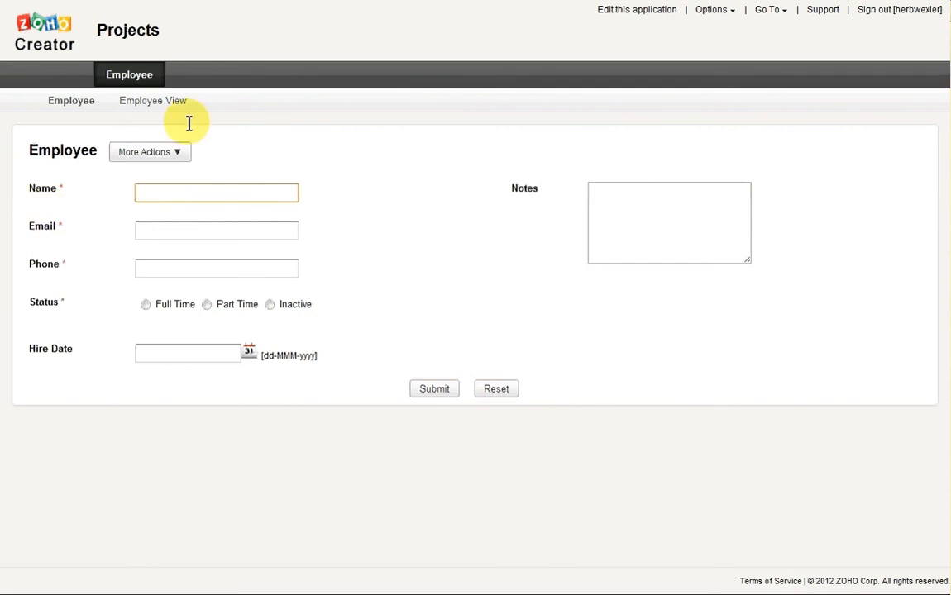
{"action": "left_click", "coordinate": [153, 103]}
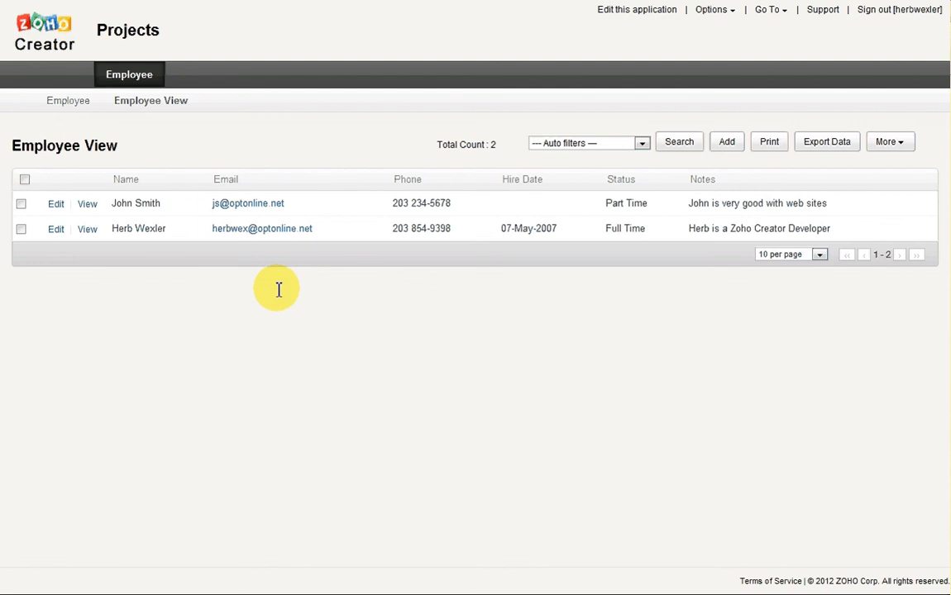
Leave the two-record Employee View and switch to editing the application
{"action": "left_click", "coordinate": [644, 11]}
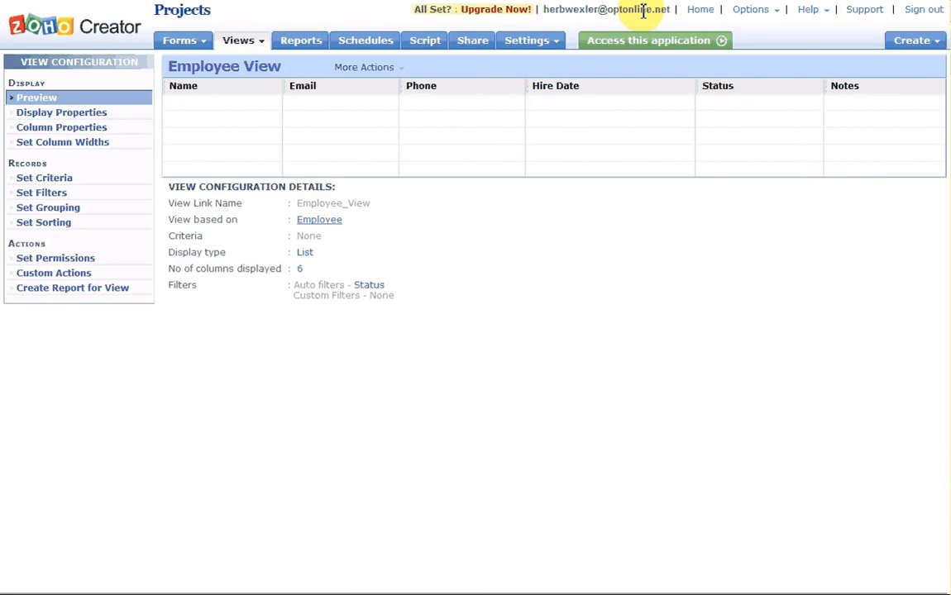
Create a new form named Projects and drop a single-line field onto it
{"action": "left_click", "coordinate": [182, 40]}
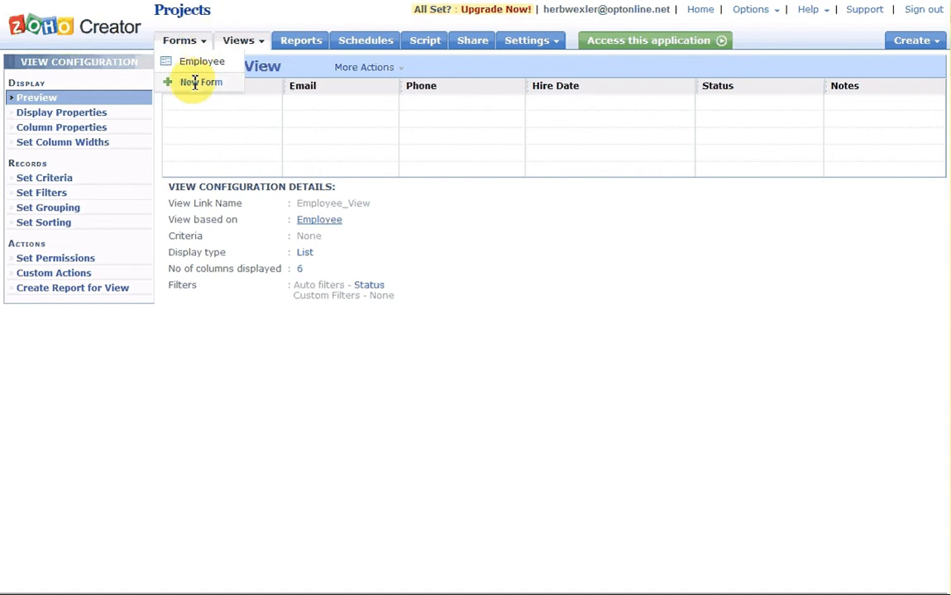
{"action": "left_click", "coordinate": [195, 82]}
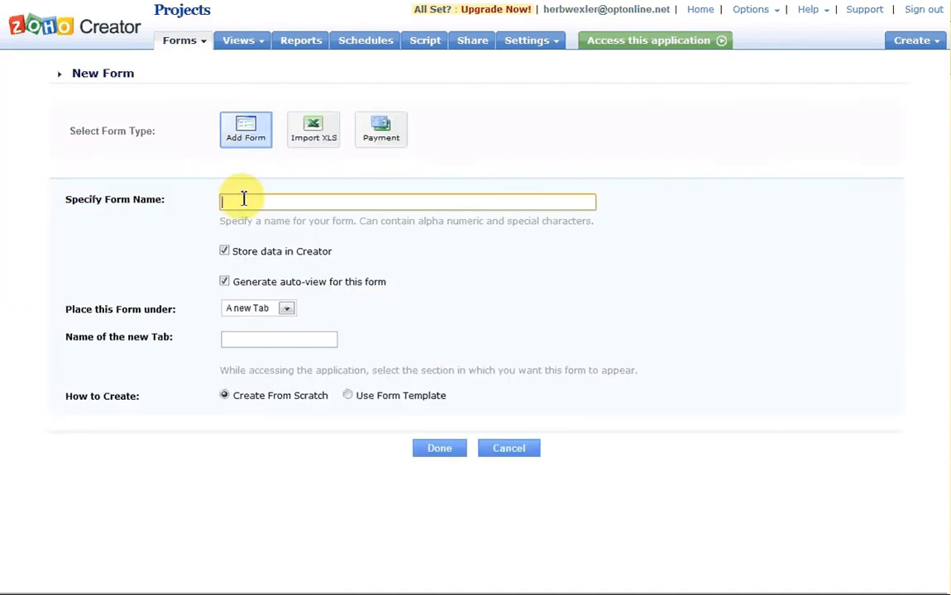
{"action": "type", "text": "Projects"}
{"action": "left_click", "coordinate": [439, 448]}
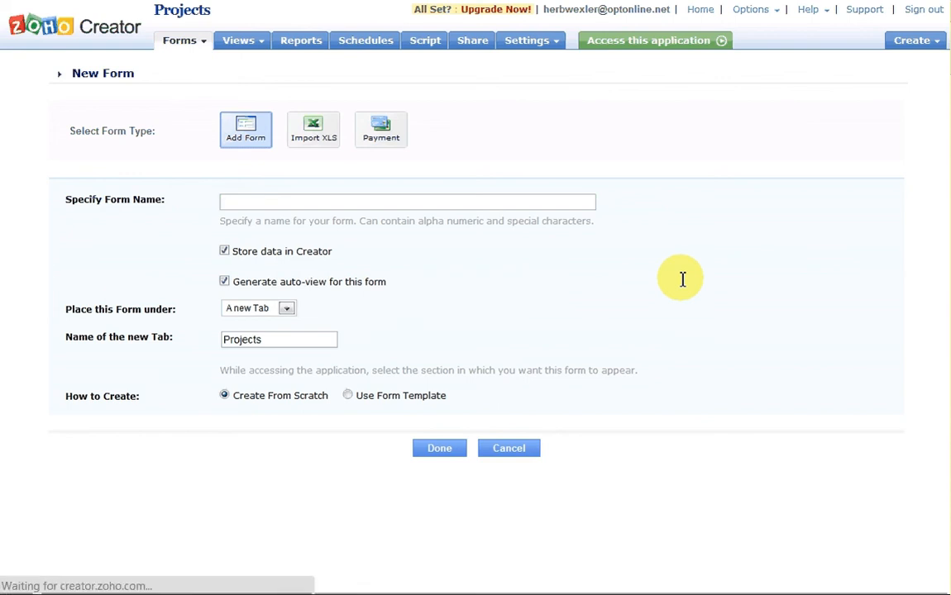
{"action": "left_click_drag", "start_coordinate": [68, 83], "coordinate": [256, 97]}
Label the single-line field Company Name and make it required
{"action": "type", "text": "C"}
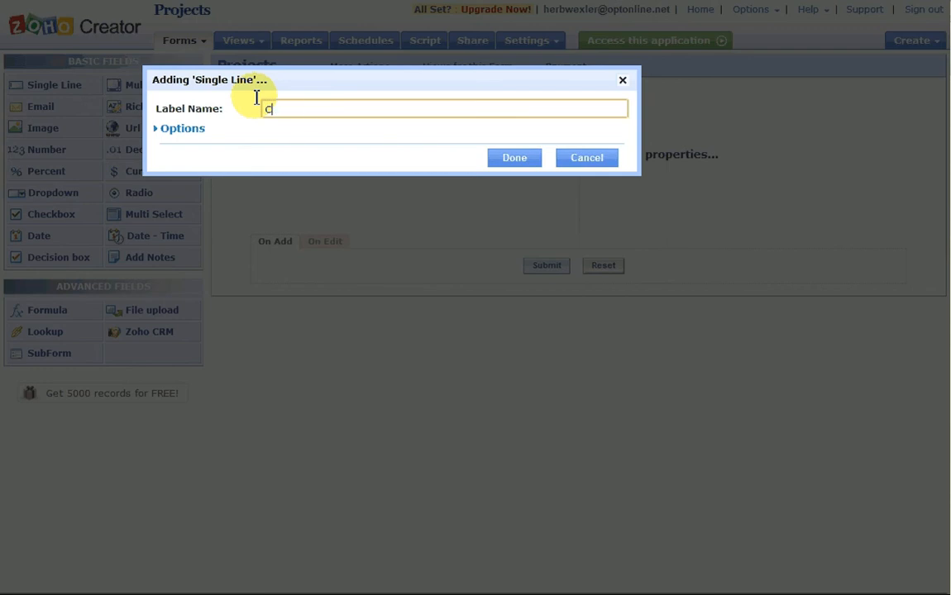
{"action": "type", "text": "ompany Name"}
{"action": "left_click", "coordinate": [196, 127]}
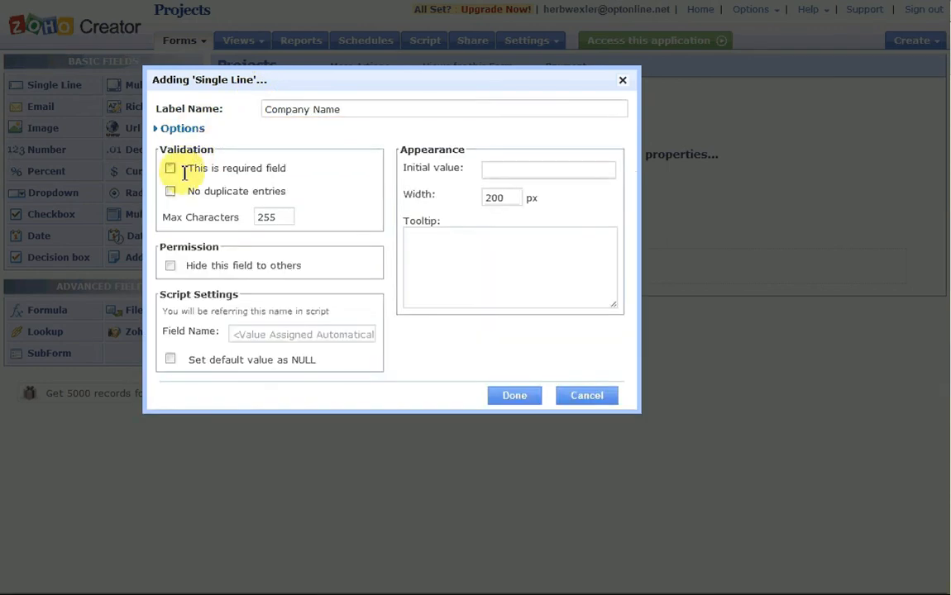
{"action": "left_click", "coordinate": [171, 169]}
{"action": "left_click", "coordinate": [508, 394]}
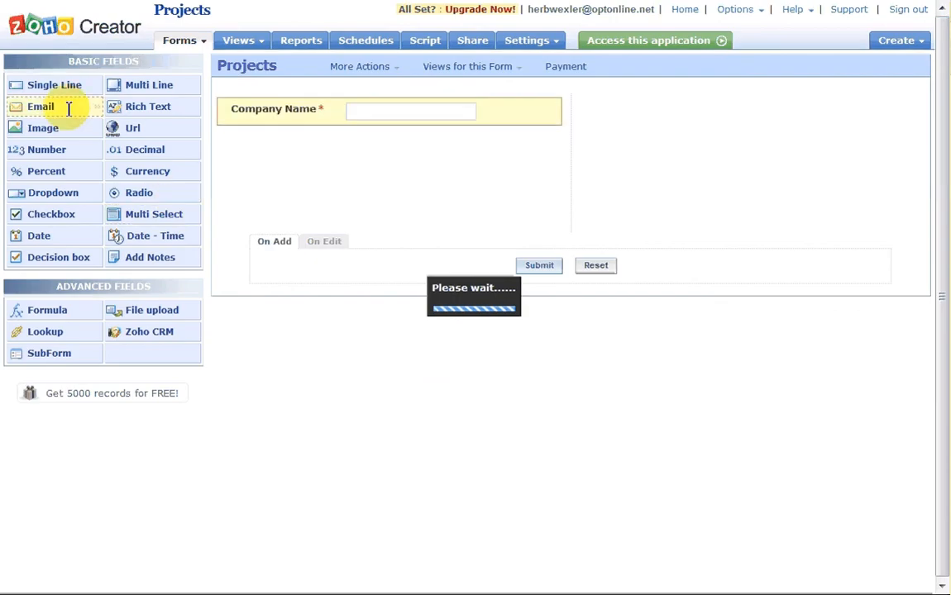
Add a required single-line field labelled 'Contact NAme'
{"action": "left_click_drag", "start_coordinate": [54, 84], "coordinate": [268, 148]}
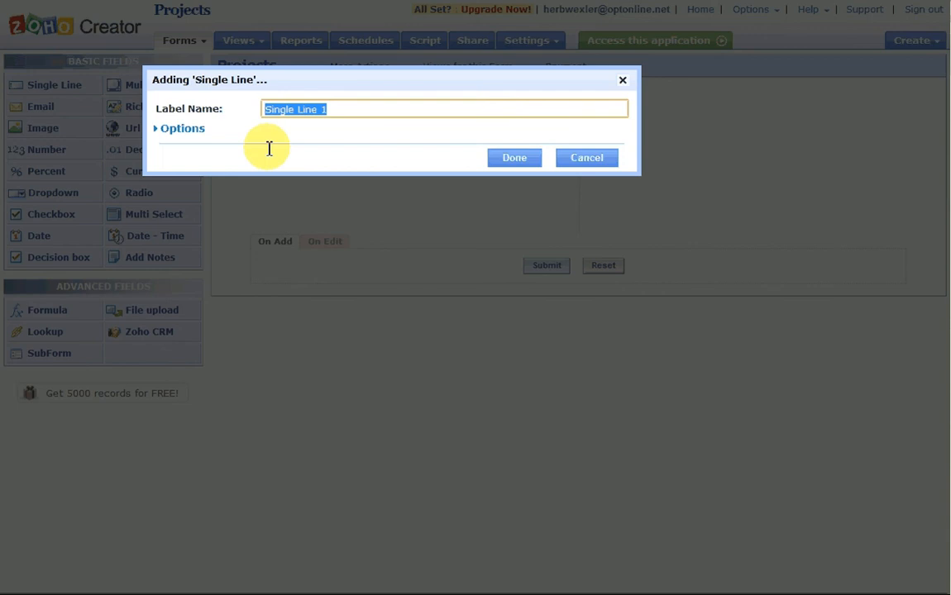
{"action": "type", "text": "Conat"}
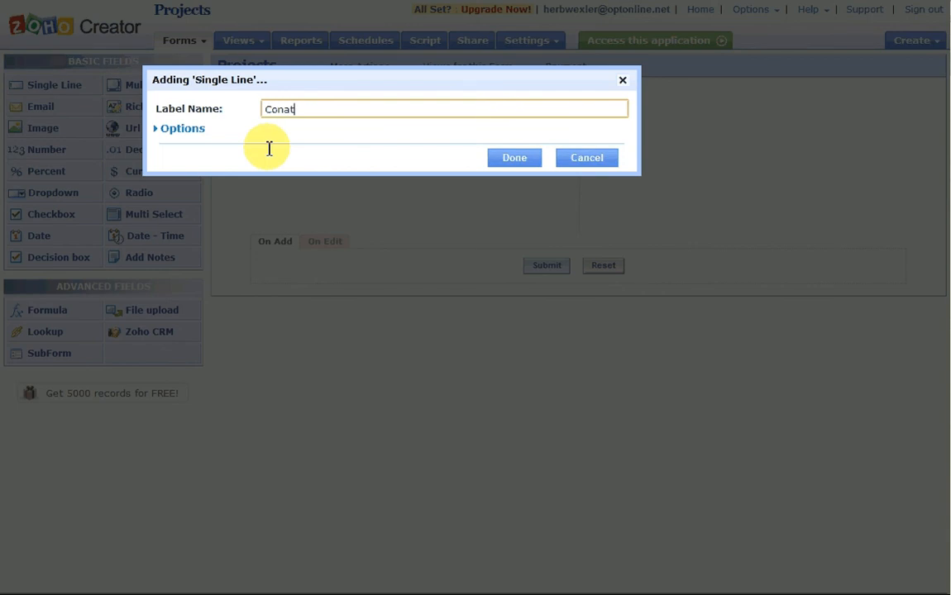
{"action": "key", "text": "BackSpace"}
{"action": "key", "text": "BackSpace"}
{"action": "type", "text": "tact NAme"}
{"action": "left_click", "coordinate": [193, 128]}
{"action": "left_click", "coordinate": [169, 168]}
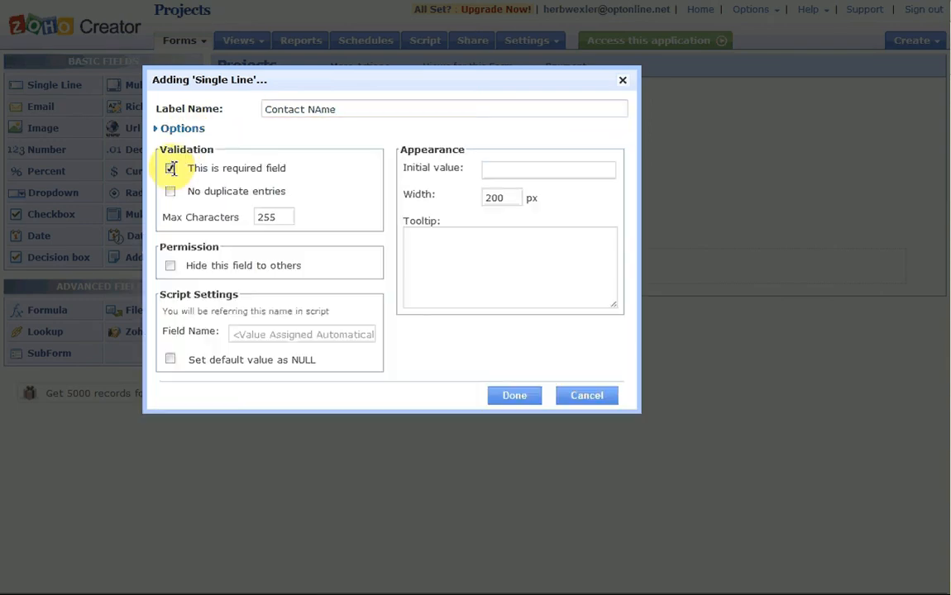
{"action": "left_click", "coordinate": [519, 395]}
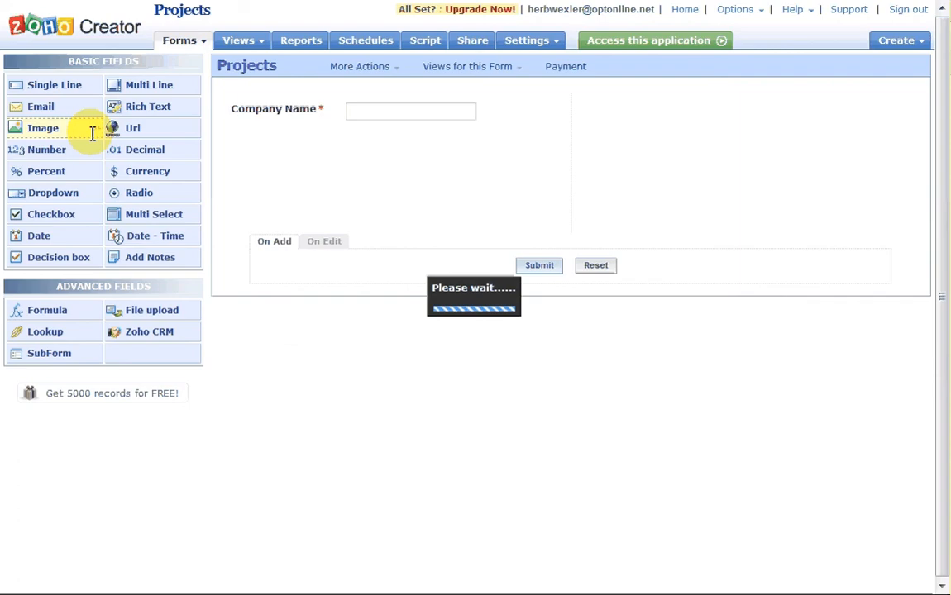
Add a required Email field, trimming the default label to 'Email'
{"action": "left_click_drag", "start_coordinate": [57, 106], "coordinate": [268, 174]}
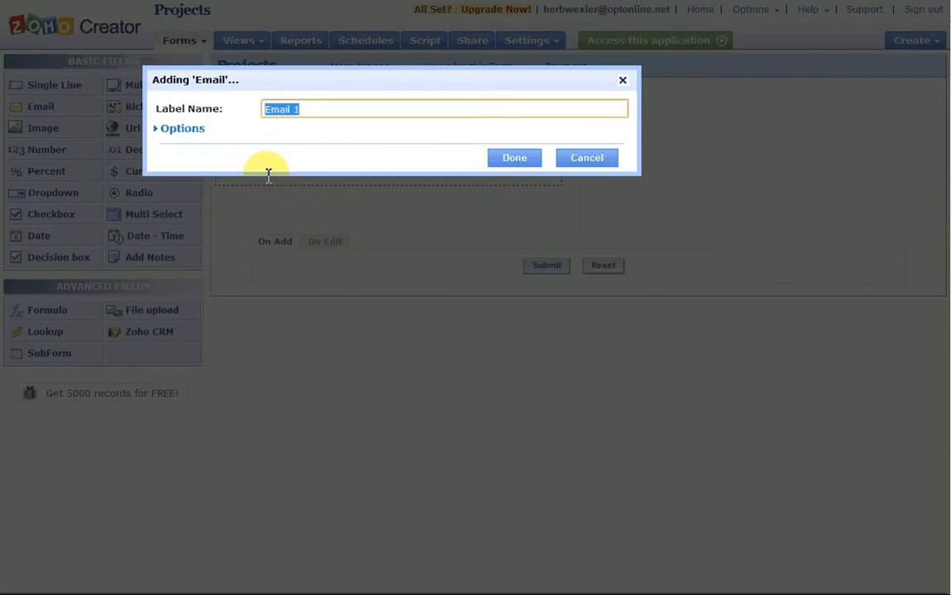
{"action": "left_click", "coordinate": [463, 111]}
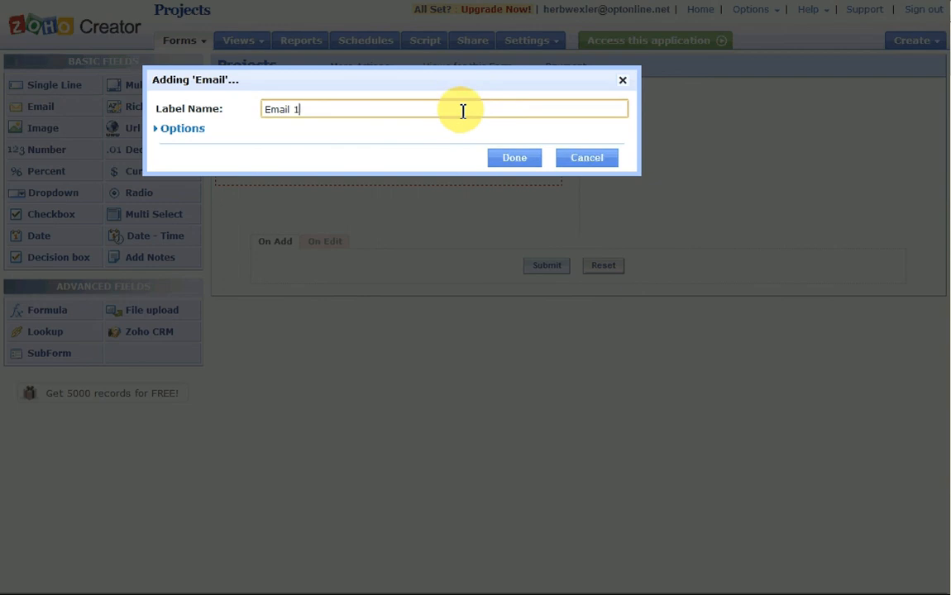
{"action": "key", "text": "BackSpace"}
{"action": "key", "text": "BackSpace"}
{"action": "left_click", "coordinate": [185, 128]}
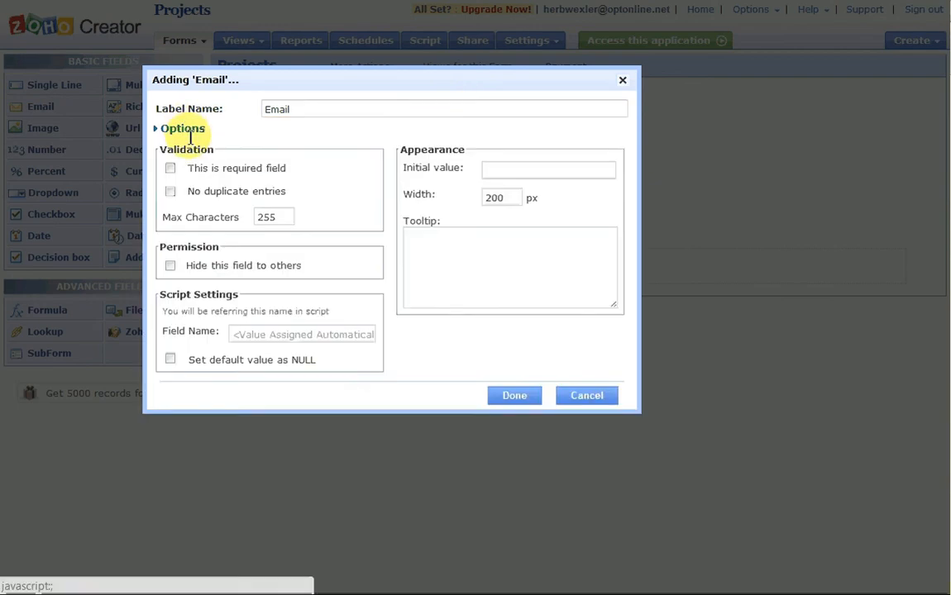
{"action": "left_click", "coordinate": [171, 169]}
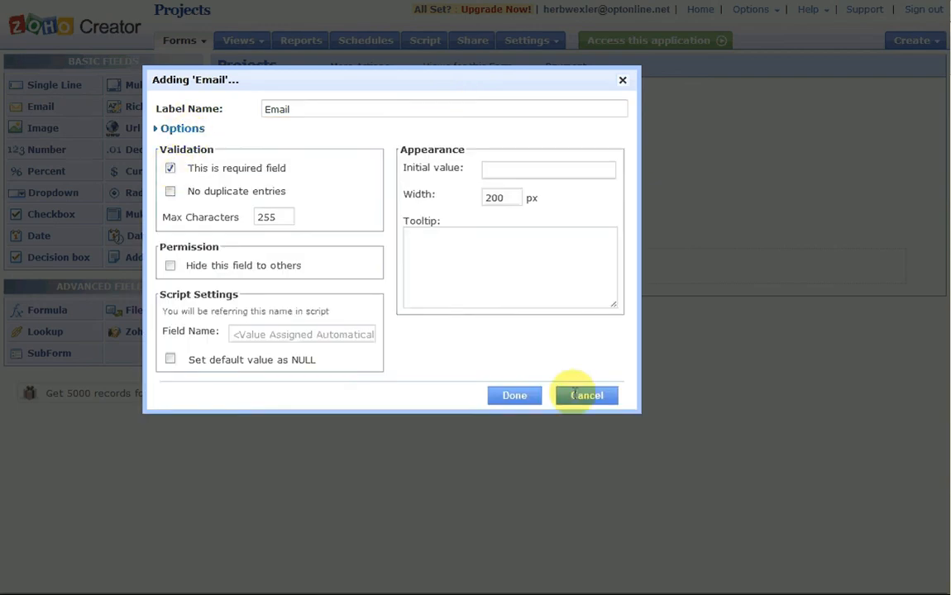
{"action": "left_click", "coordinate": [515, 395]}
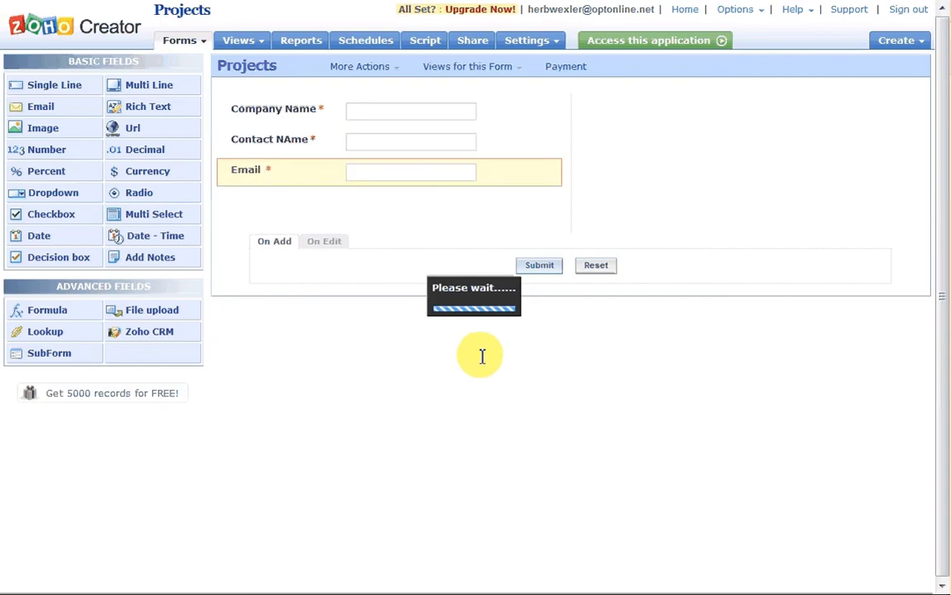
Correct the contact field's label and field name to Contact Name
{"action": "left_click", "coordinate": [220, 140]}
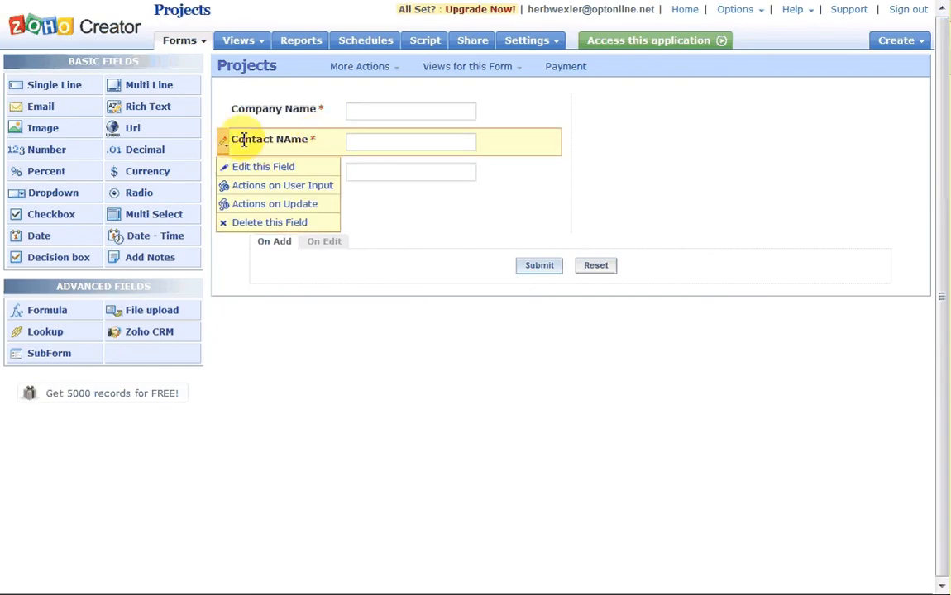
{"action": "left_click", "coordinate": [245, 166]}
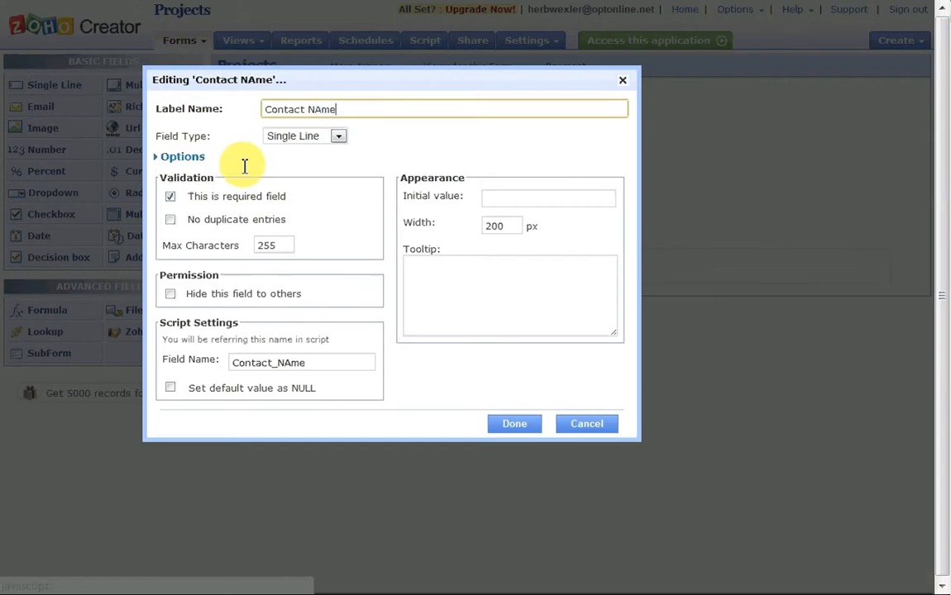
{"action": "left_click", "coordinate": [316, 109]}
{"action": "key", "text": "BackSpace"}
{"action": "type", "text": "a"}
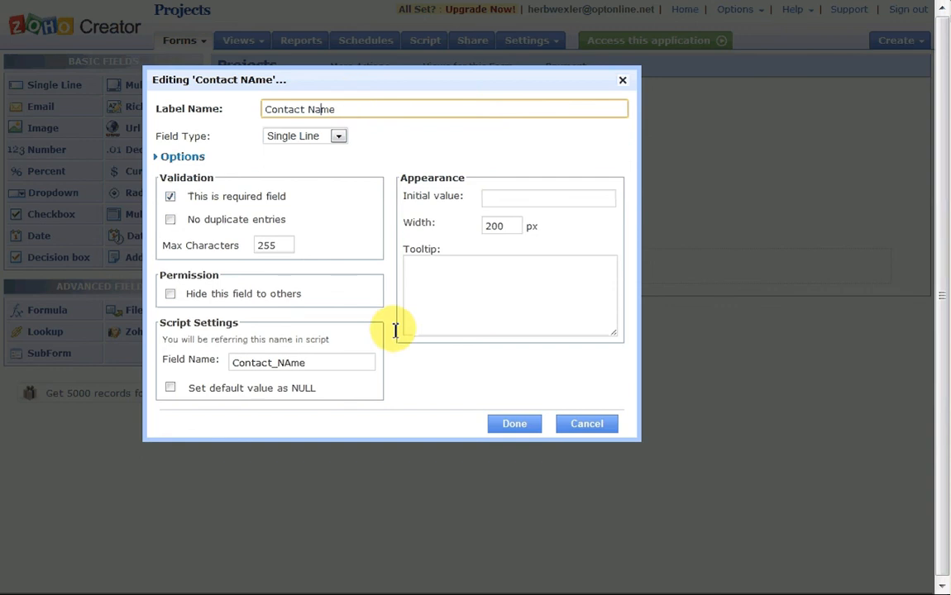
{"action": "left_click", "coordinate": [313, 361]}
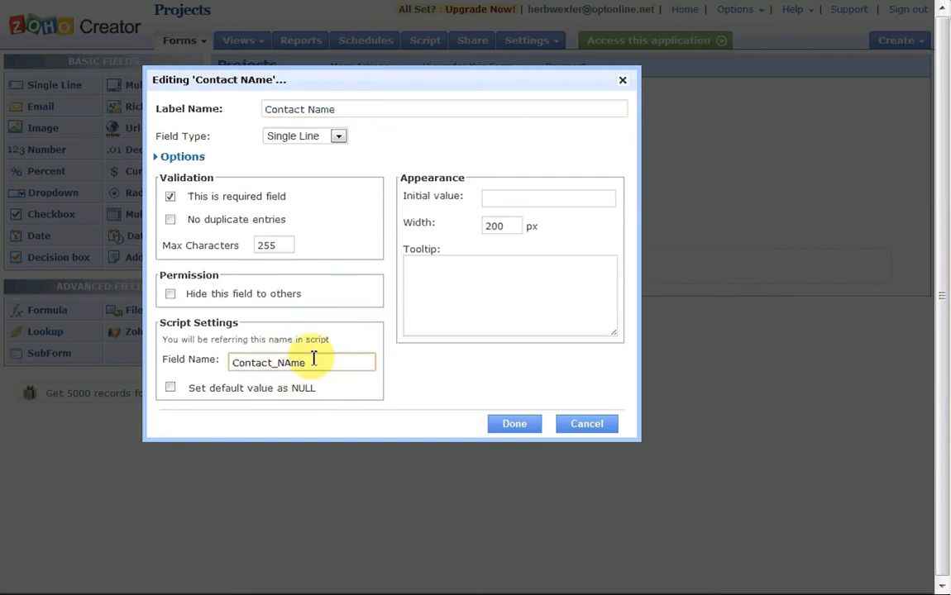
{"action": "key", "text": "BackSpace"}
{"action": "key", "text": "BackSpace"}
{"action": "key", "text": "BackSpace"}
{"action": "type", "text": "ame"}
{"action": "left_click", "coordinate": [515, 422]}
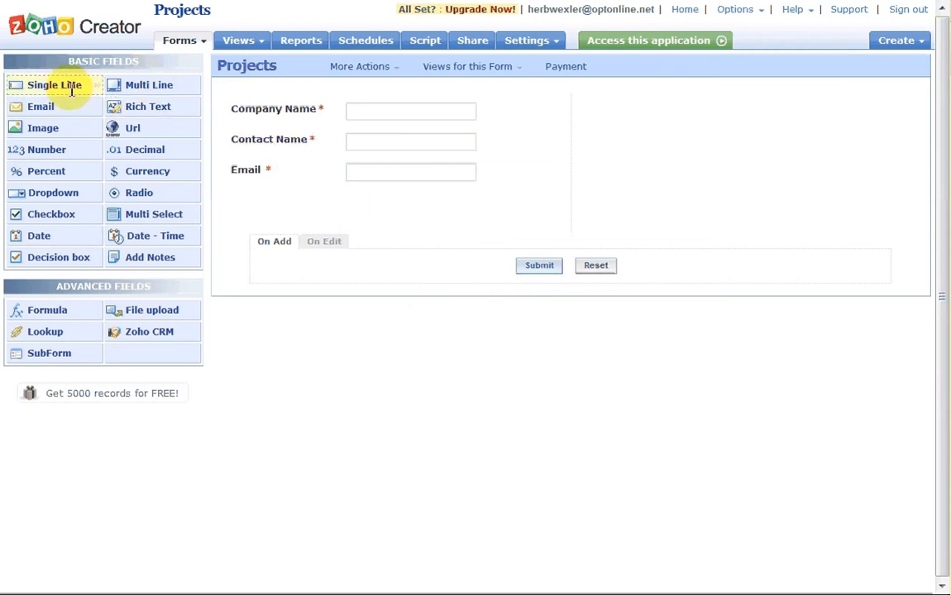
Add a required, no-duplicates Project Title field in the right column
{"action": "left_click_drag", "start_coordinate": [70, 85], "coordinate": [628, 105]}
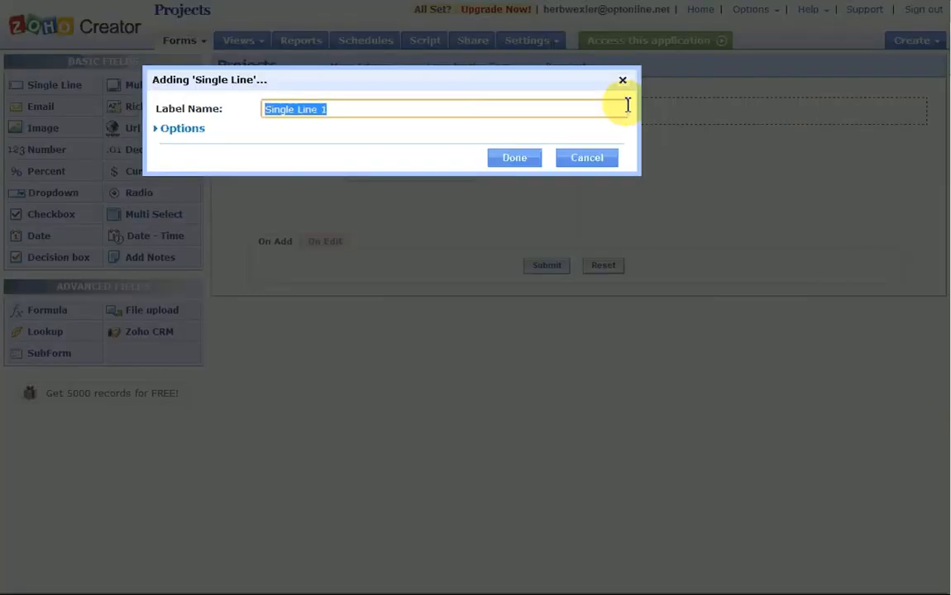
{"action": "type", "text": "Pro"}
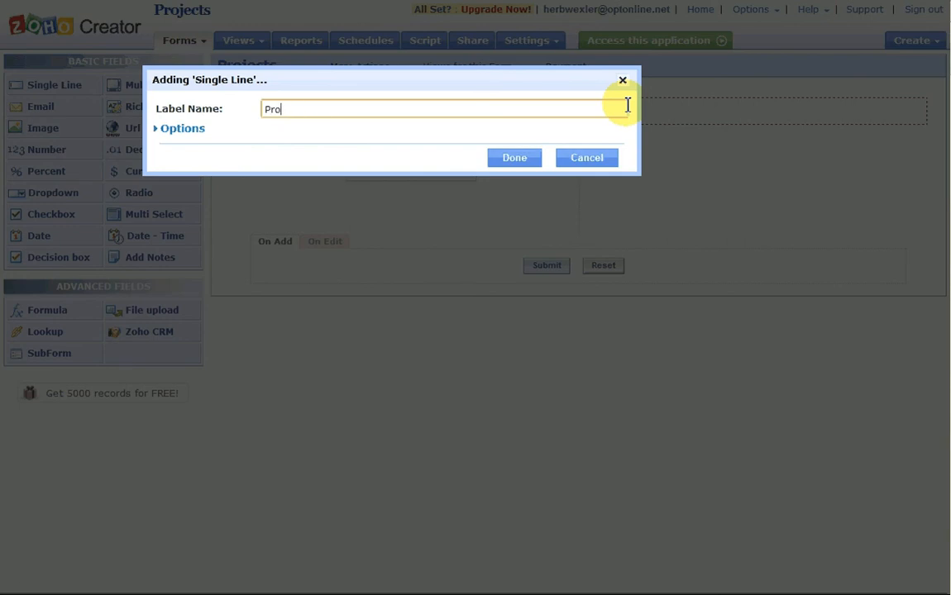
{"action": "type", "text": "ject Title"}
{"action": "left_click", "coordinate": [183, 128]}
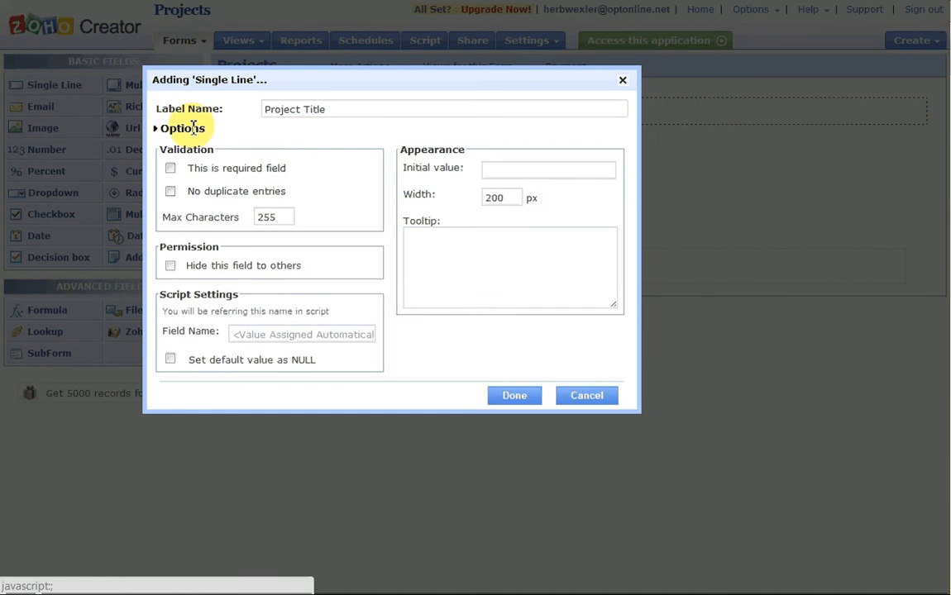
{"action": "left_click", "coordinate": [171, 168]}
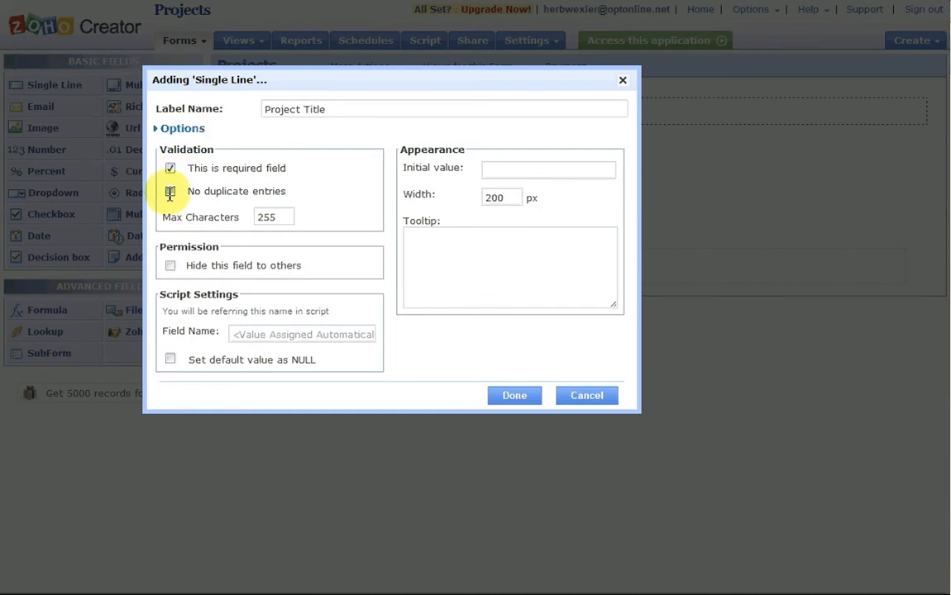
{"action": "left_click", "coordinate": [171, 191]}
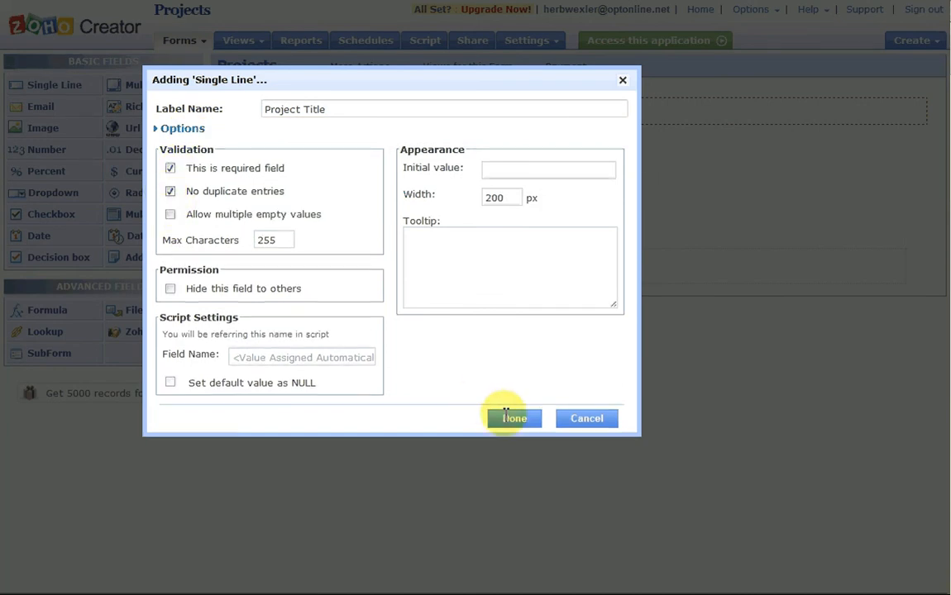
{"action": "left_click", "coordinate": [505, 413]}
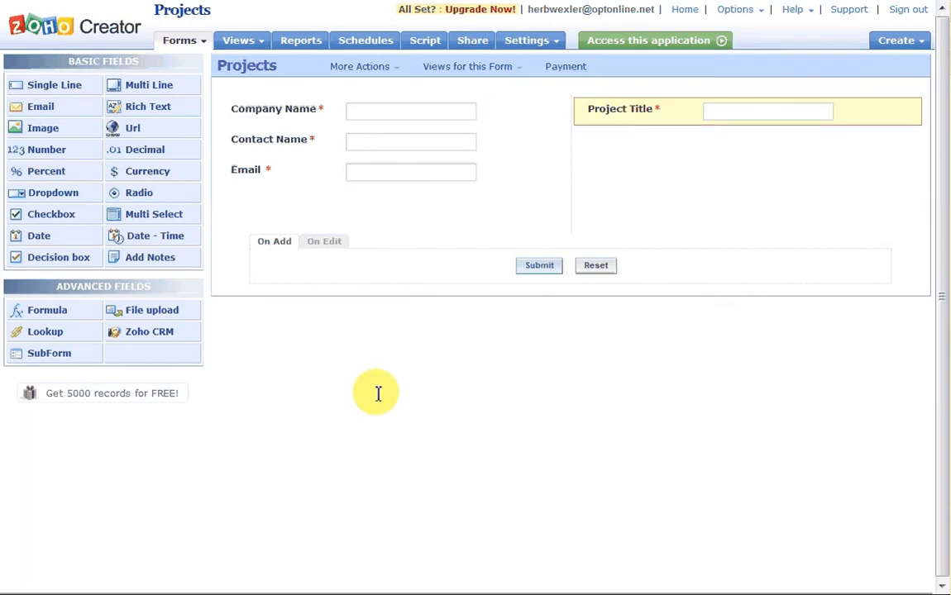
Add a Description rich-text field without subscript, fill, source, quote, link and alignment tools
{"action": "left_click_drag", "start_coordinate": [146, 107], "coordinate": [631, 147]}
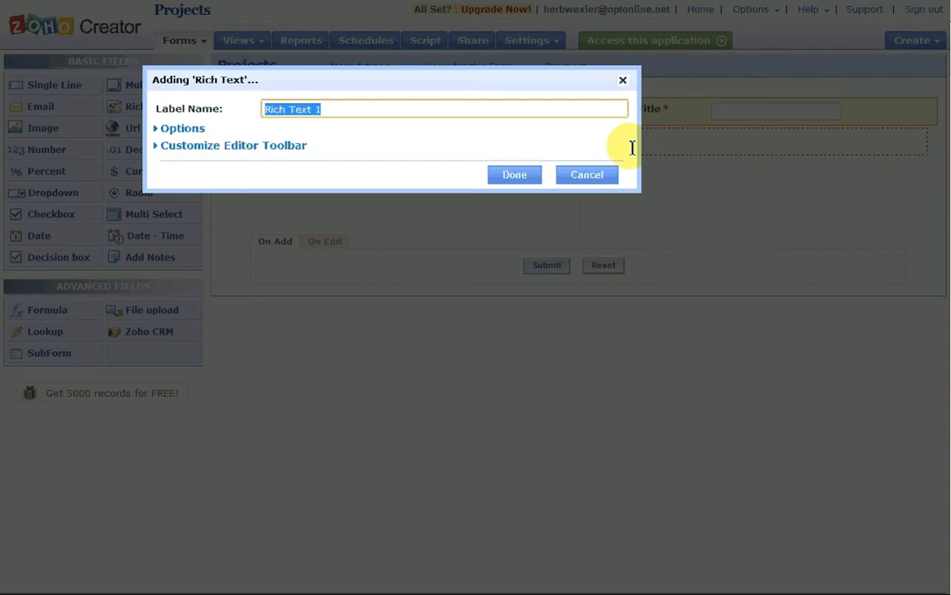
{"action": "type", "text": "Des"}
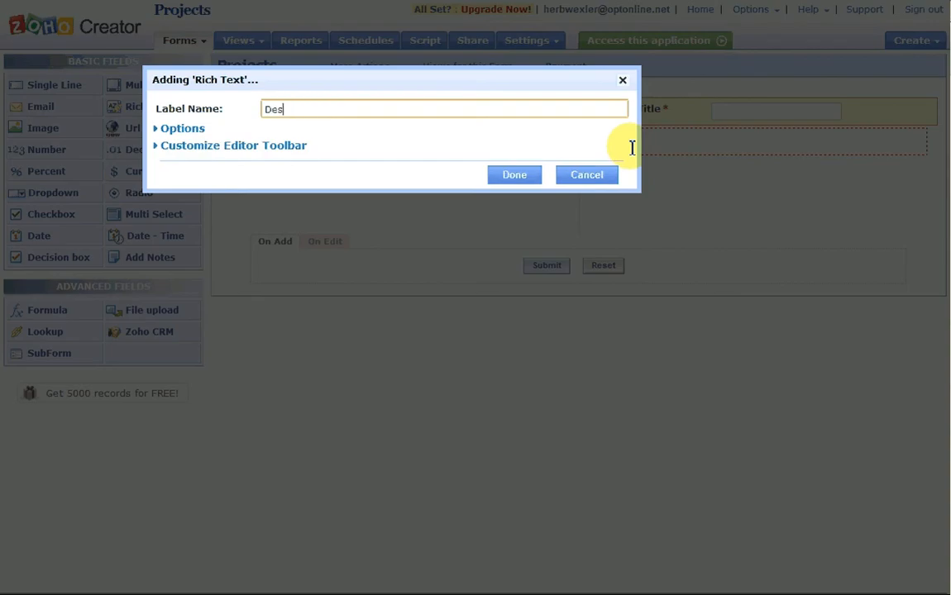
{"action": "type", "text": "cription"}
{"action": "left_click", "coordinate": [273, 146]}
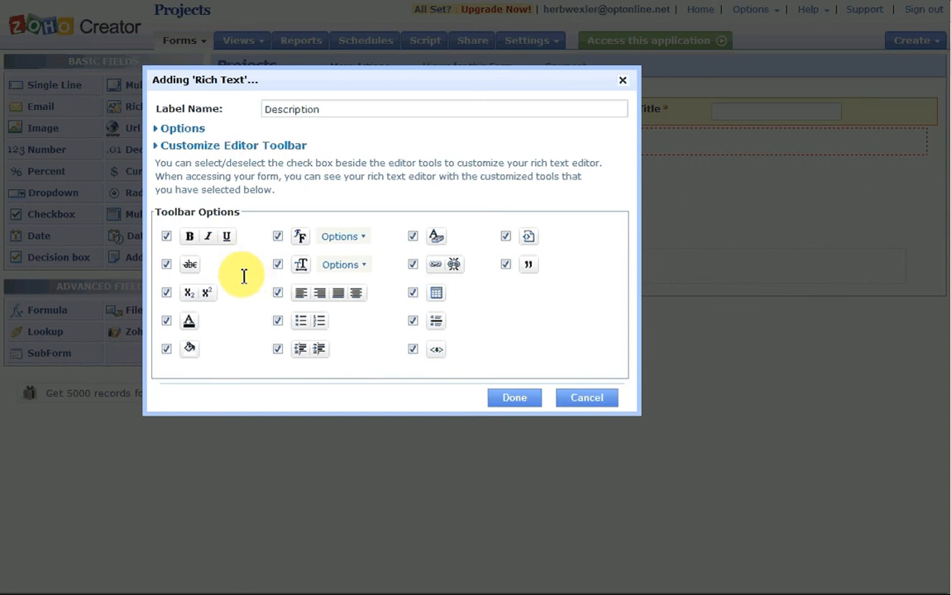
{"action": "left_click", "coordinate": [166, 293]}
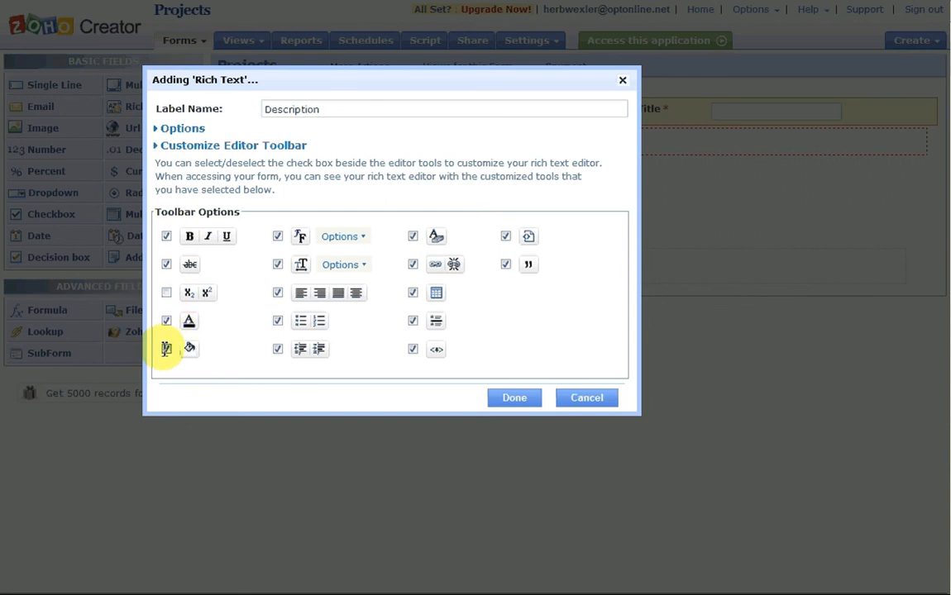
{"action": "left_click", "coordinate": [166, 348]}
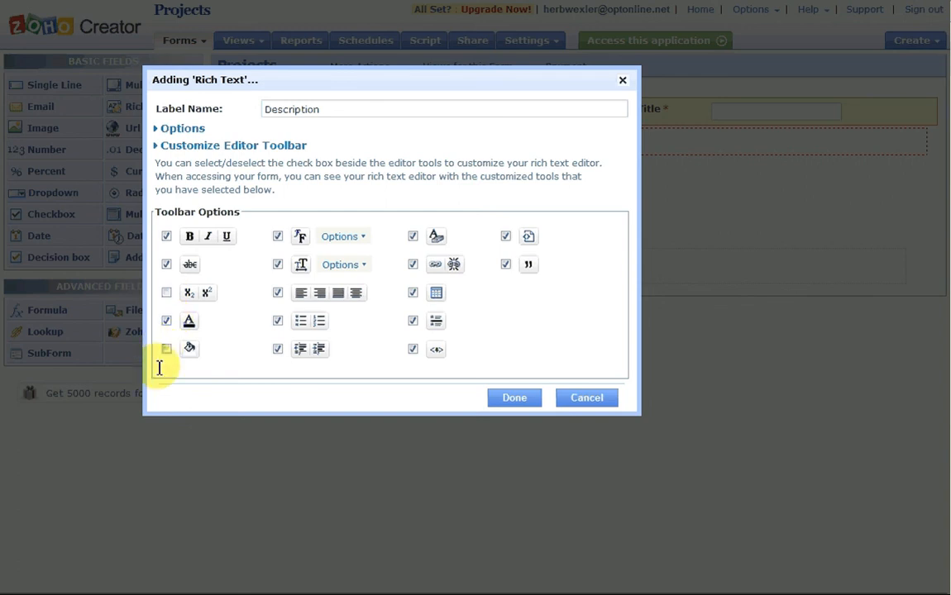
{"action": "left_click", "coordinate": [411, 348]}
{"action": "left_click", "coordinate": [505, 264]}
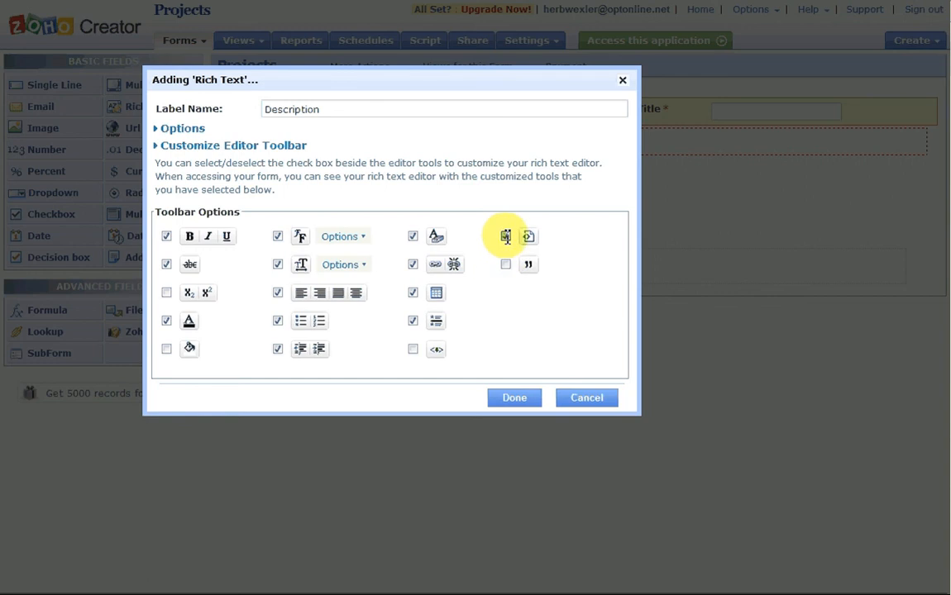
{"action": "left_click", "coordinate": [505, 236]}
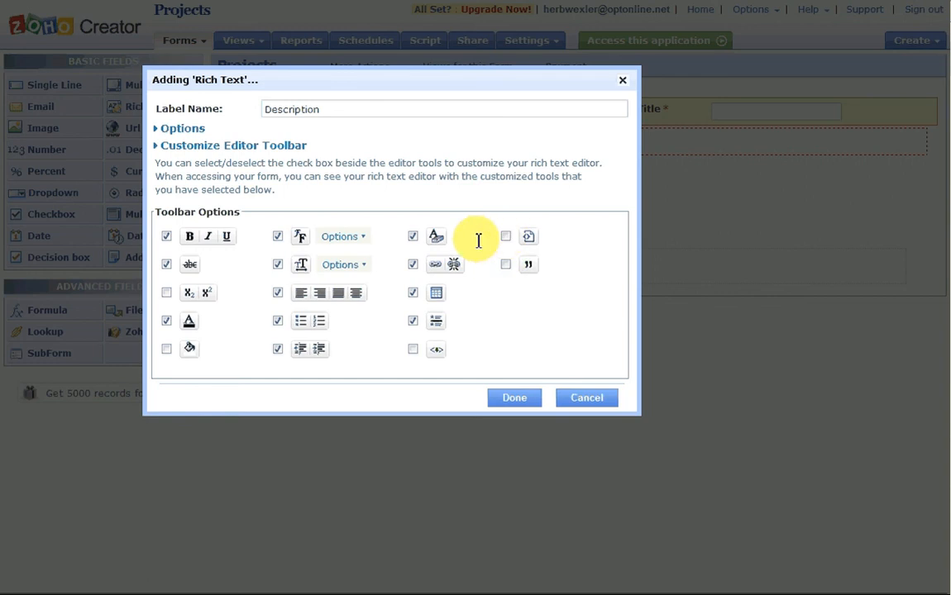
{"action": "left_click", "coordinate": [412, 264]}
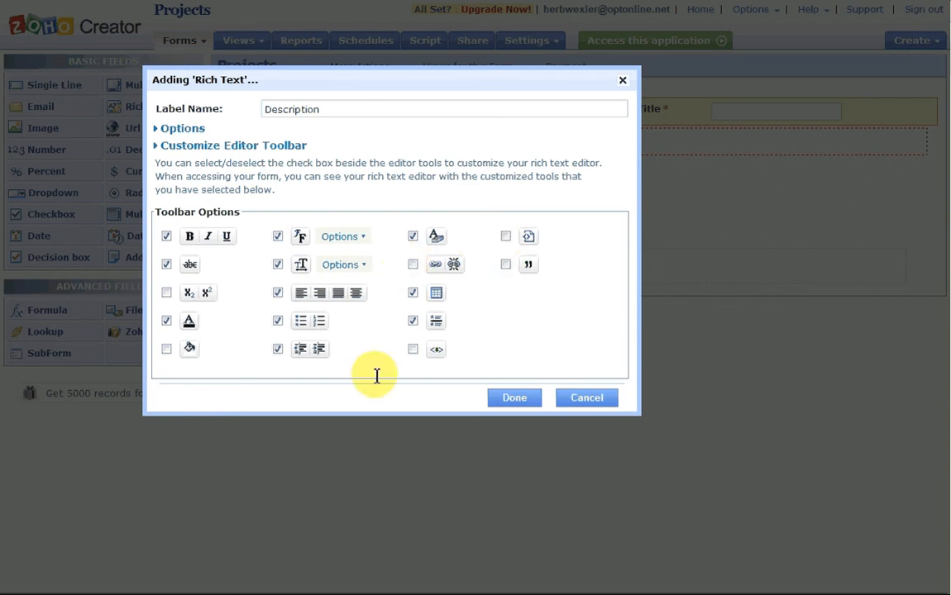
{"action": "left_click", "coordinate": [277, 293]}
{"action": "left_click", "coordinate": [514, 398]}
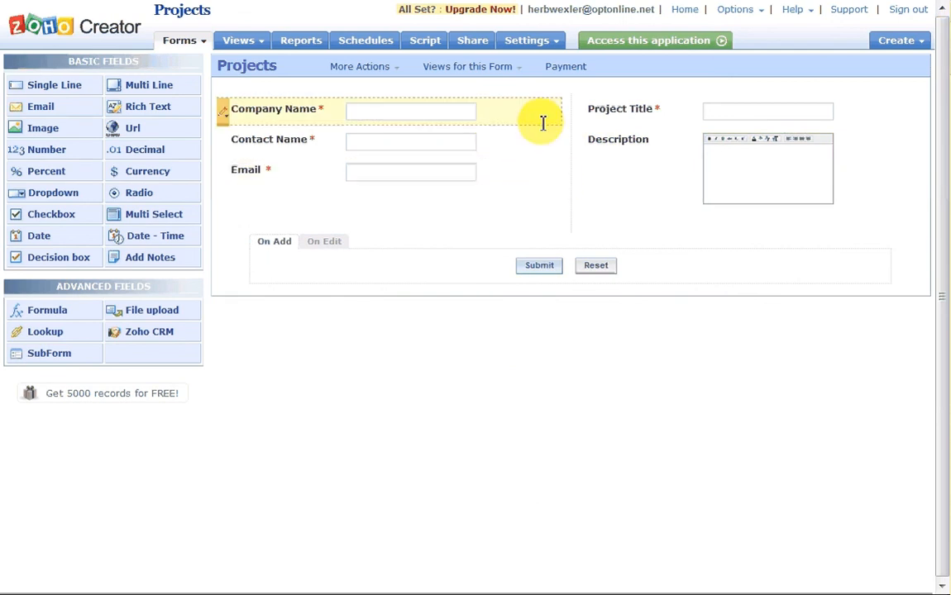
{"action": "left_click", "coordinate": [582, 197]}
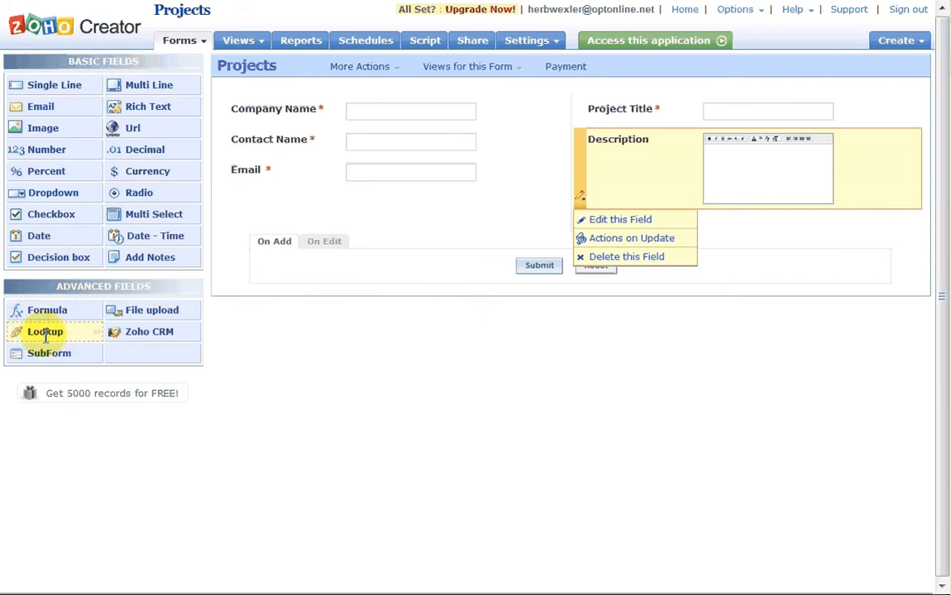
Add an 'Assigned To:' lookup pulling employee Name from the Employee form
{"action": "left_click_drag", "start_coordinate": [45, 336], "coordinate": [301, 216]}
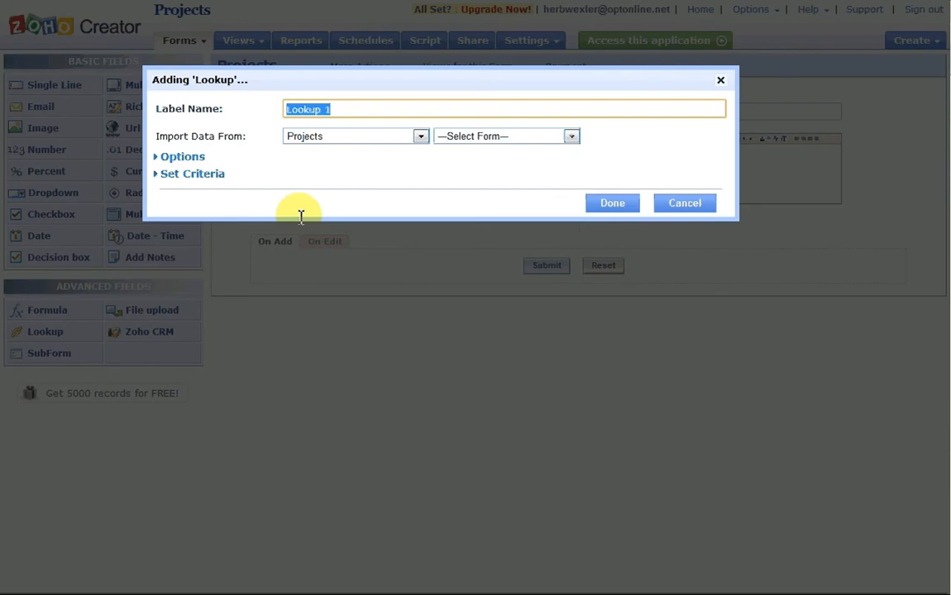
{"action": "type", "text": "Assig"}
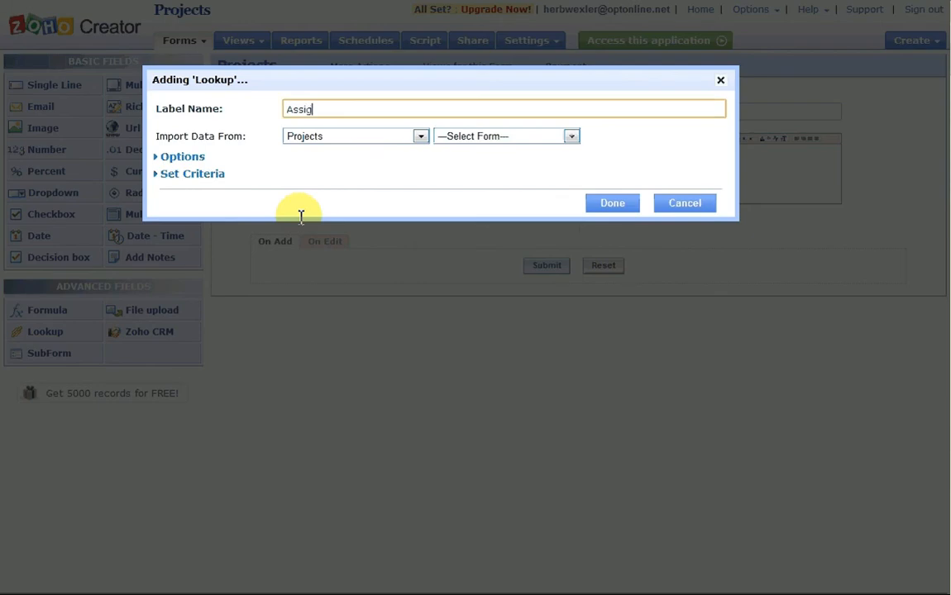
{"action": "type", "text": "ned To:"}
{"action": "left_click", "coordinate": [572, 135]}
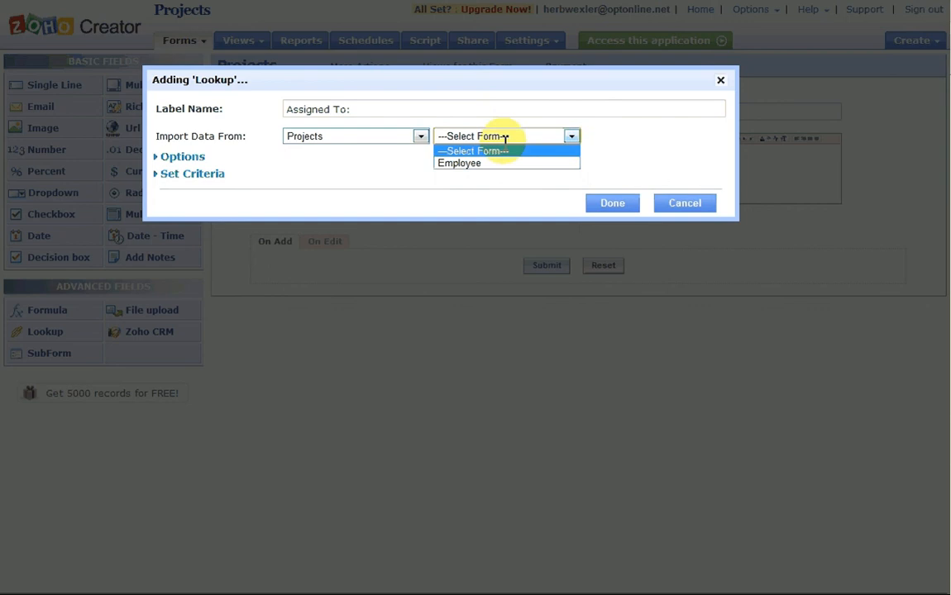
{"action": "left_click", "coordinate": [471, 162]}
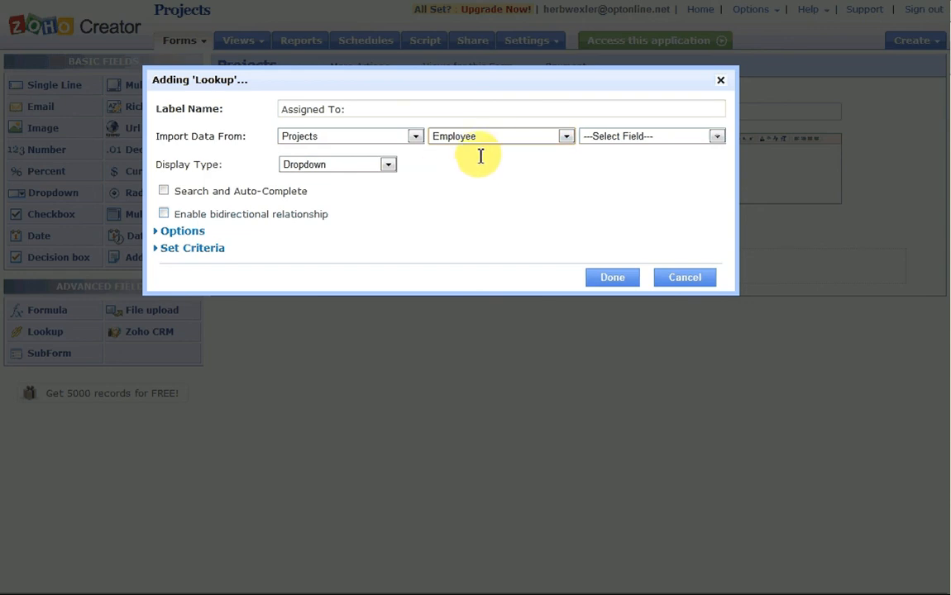
{"action": "left_click", "coordinate": [717, 137]}
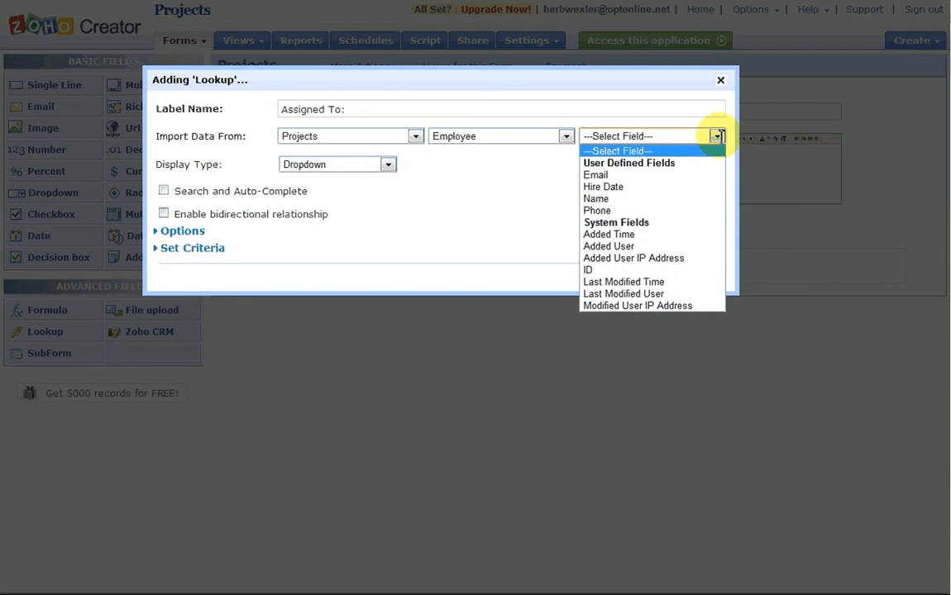
{"action": "left_click", "coordinate": [669, 199]}
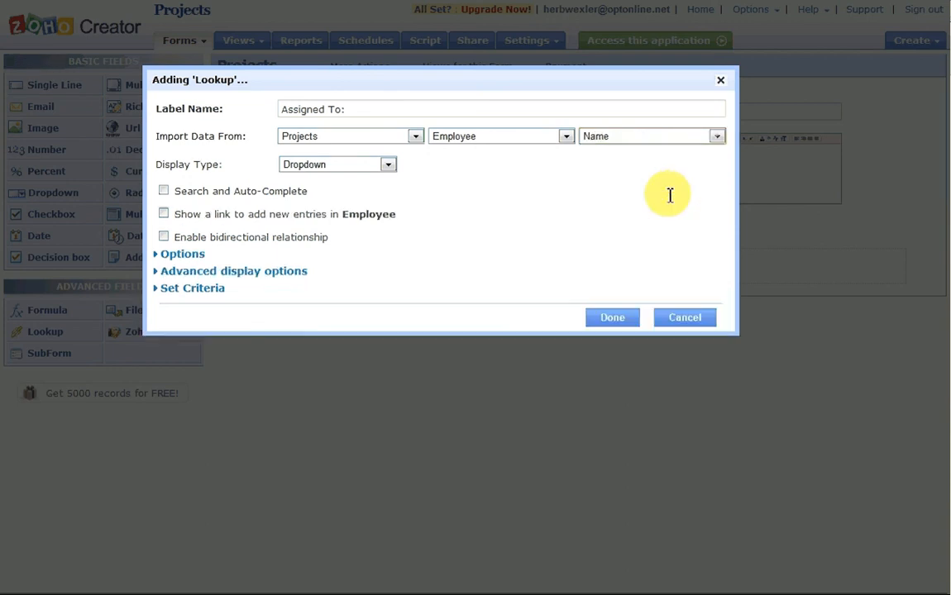
Display both Name and Email in the lookup's choices
{"action": "left_click", "coordinate": [261, 270]}
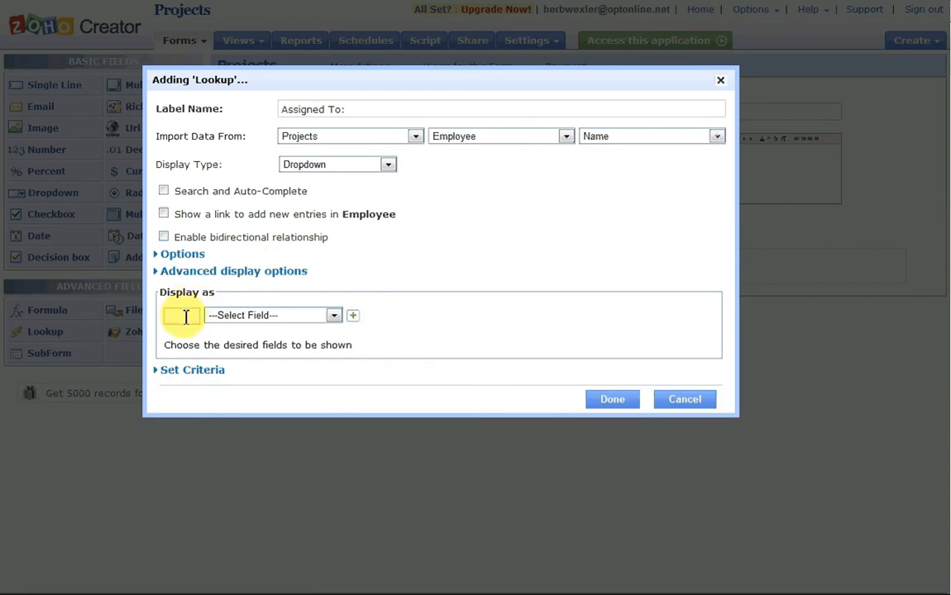
{"action": "left_click", "coordinate": [334, 315]}
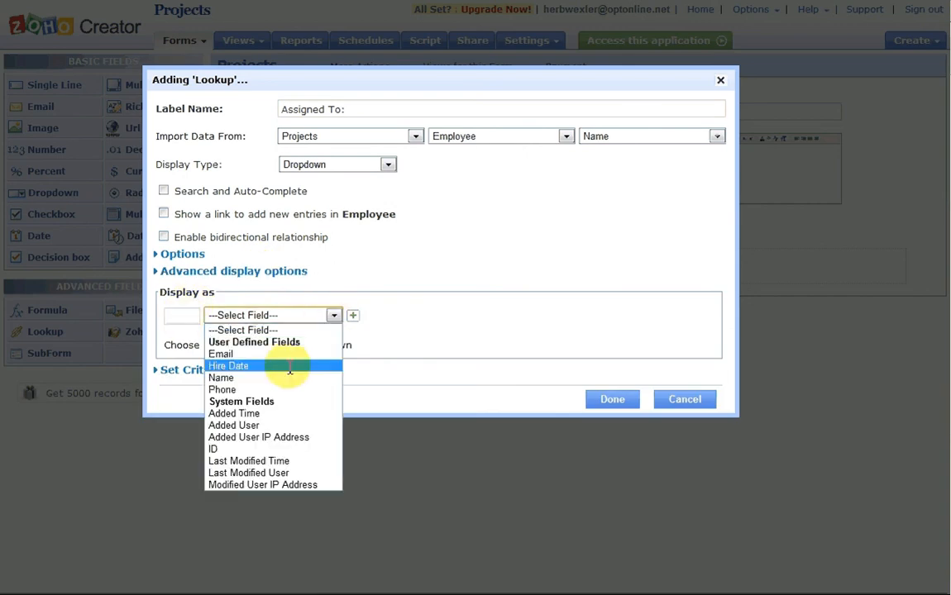
{"action": "left_click", "coordinate": [329, 378]}
{"action": "left_click", "coordinate": [352, 315]}
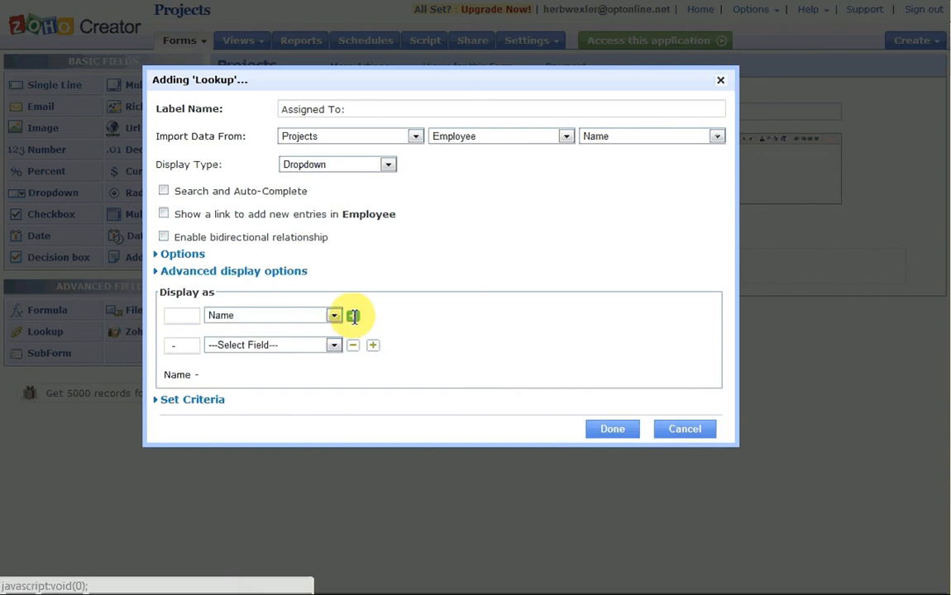
{"action": "left_click", "coordinate": [333, 345]}
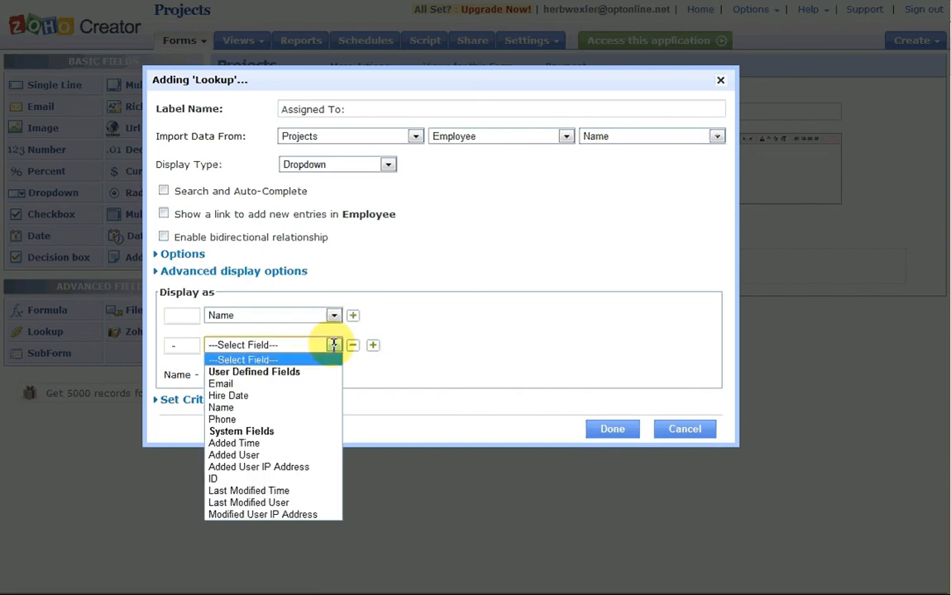
{"action": "left_click", "coordinate": [306, 382]}
Make the lookup required, alphabetically sorted with search and auto-complete, and add it
{"action": "left_click", "coordinate": [178, 253]}
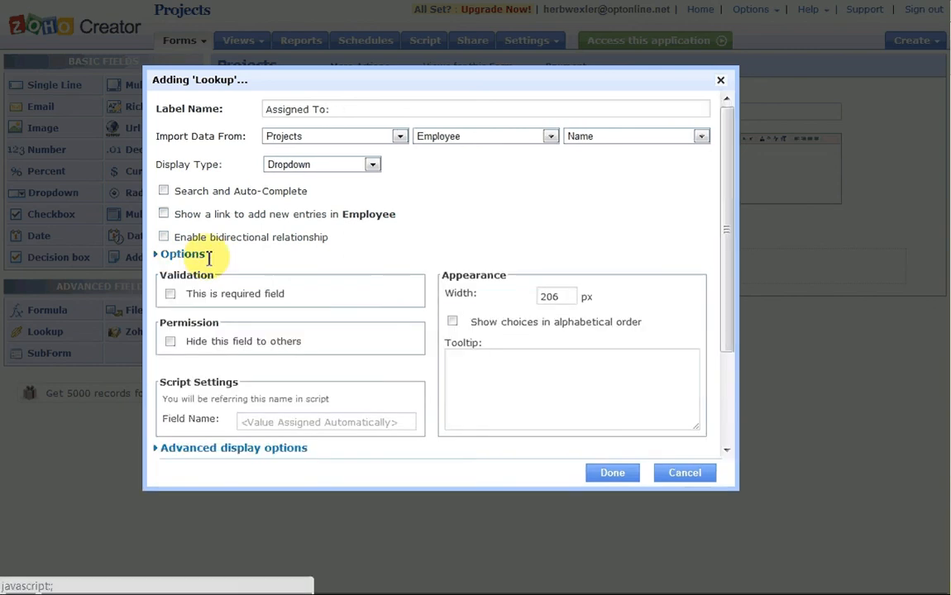
{"action": "left_click", "coordinate": [170, 294]}
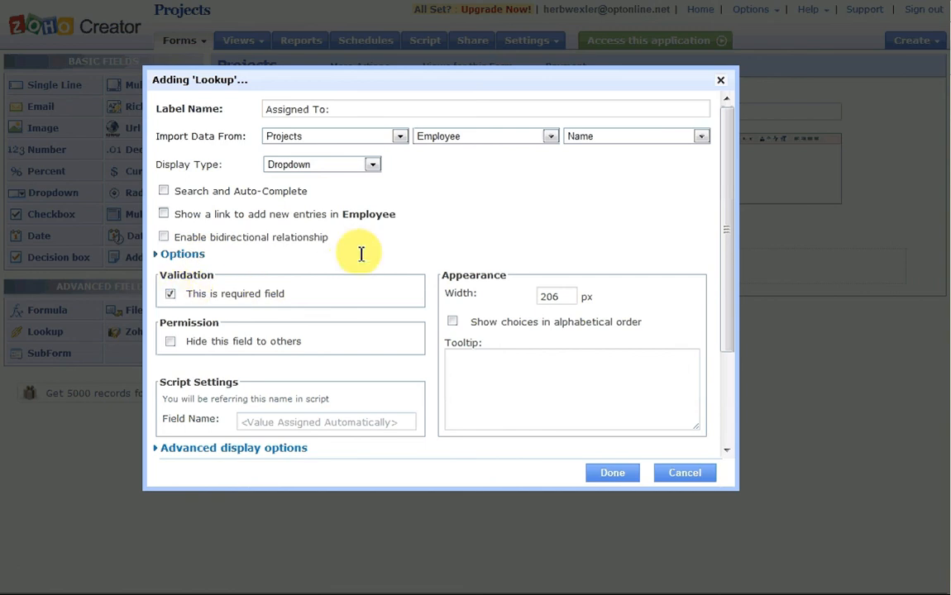
{"action": "left_click", "coordinate": [453, 322]}
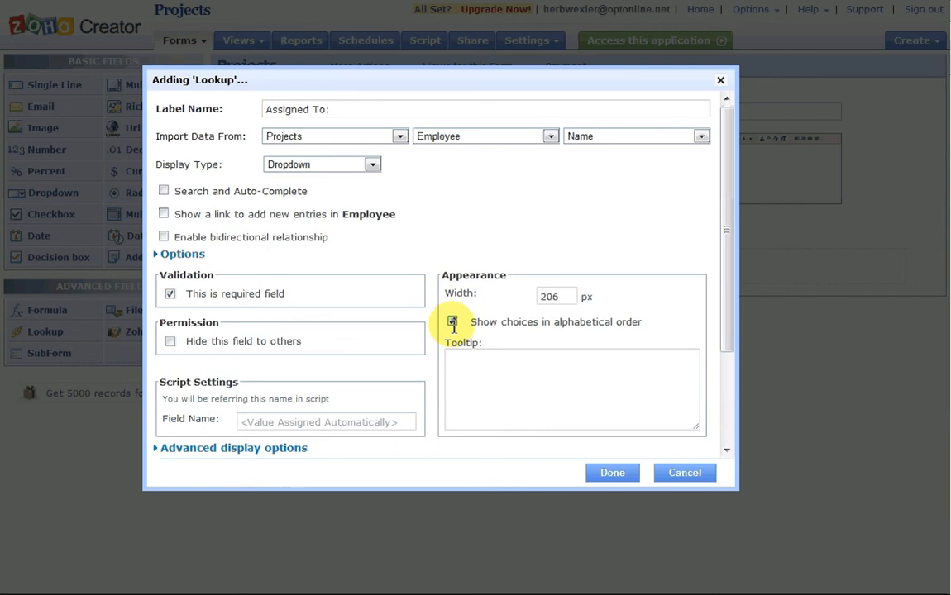
{"action": "left_click", "coordinate": [166, 193]}
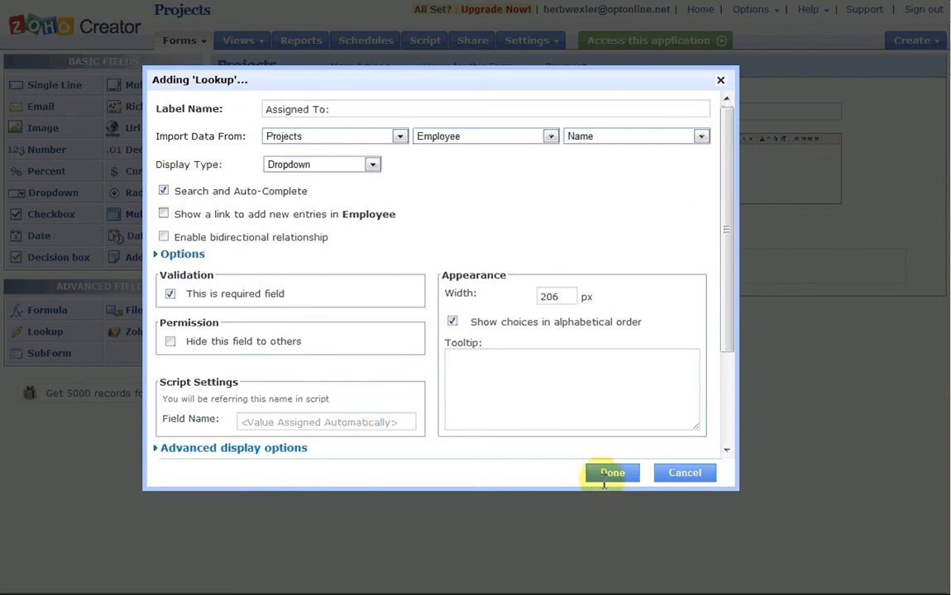
{"action": "left_click", "coordinate": [612, 472]}
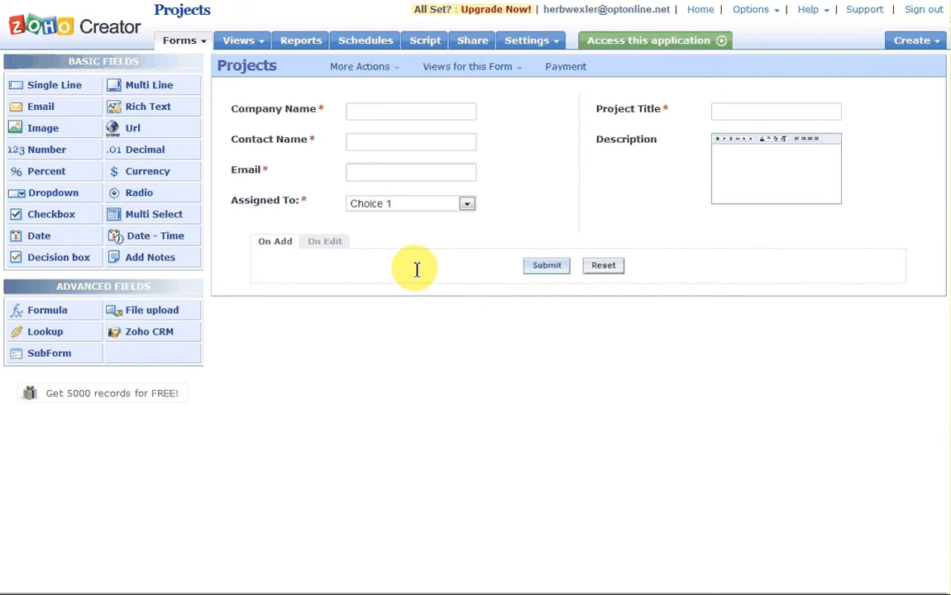
In live mode, enter Company Name Big Corp plus the contact's name and e-mail address
{"action": "left_click", "coordinate": [627, 41]}
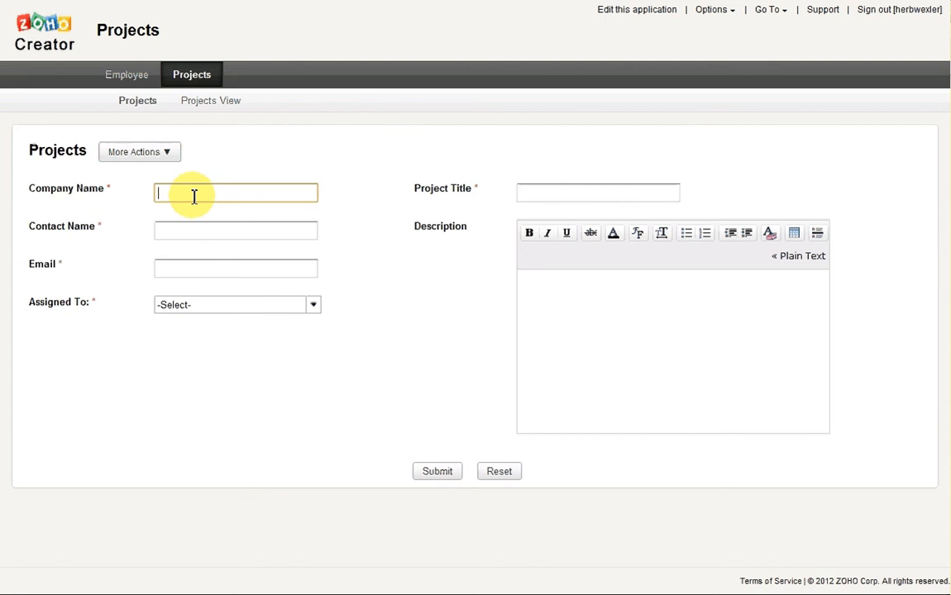
{"action": "type", "text": "Big Corp"}
{"action": "key", "text": "Tab"}
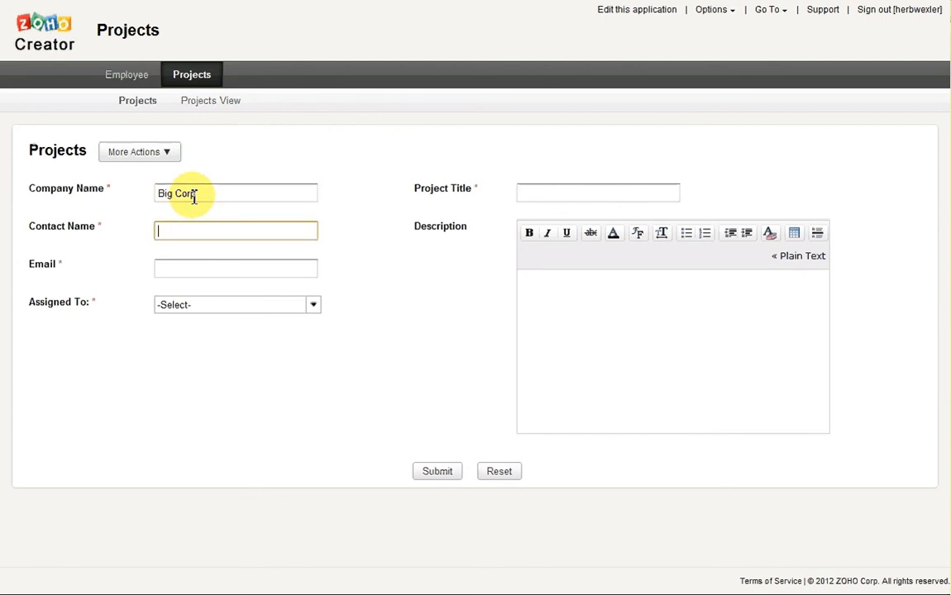
{"action": "type", "text": "Mike Mouse"}
{"action": "key", "text": "Tab"}
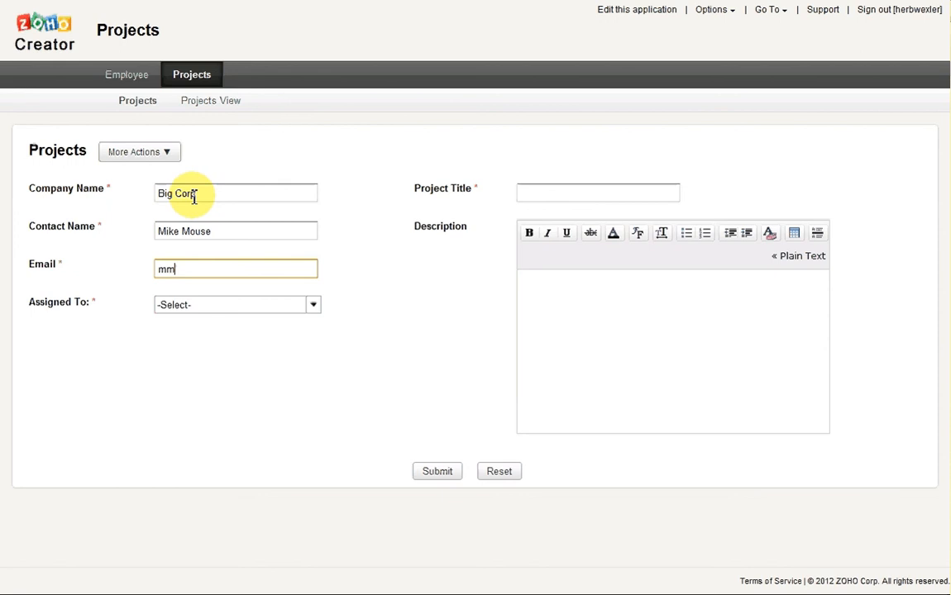
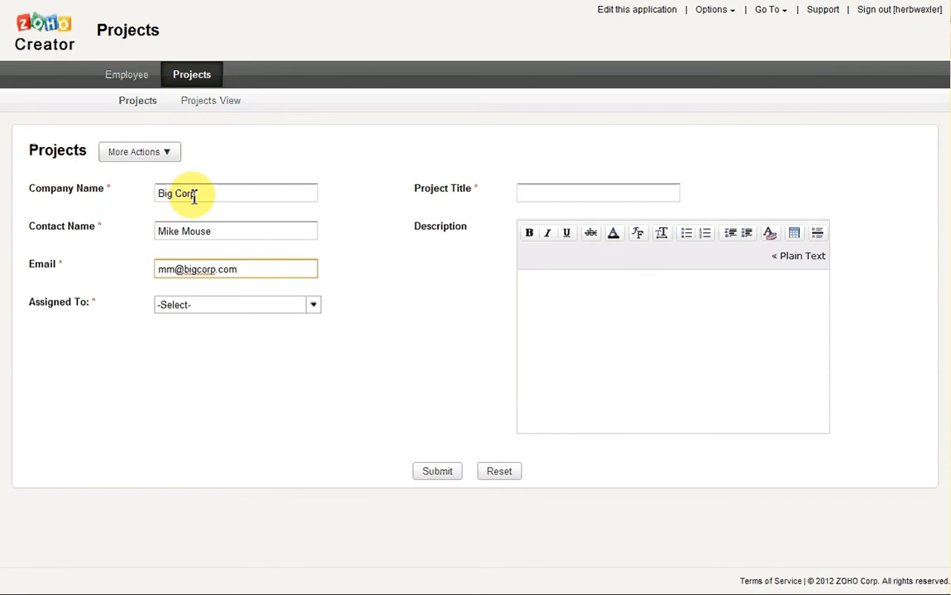
Search the Assigned To list and pick the matching employee
{"action": "key", "text": "Tab"}
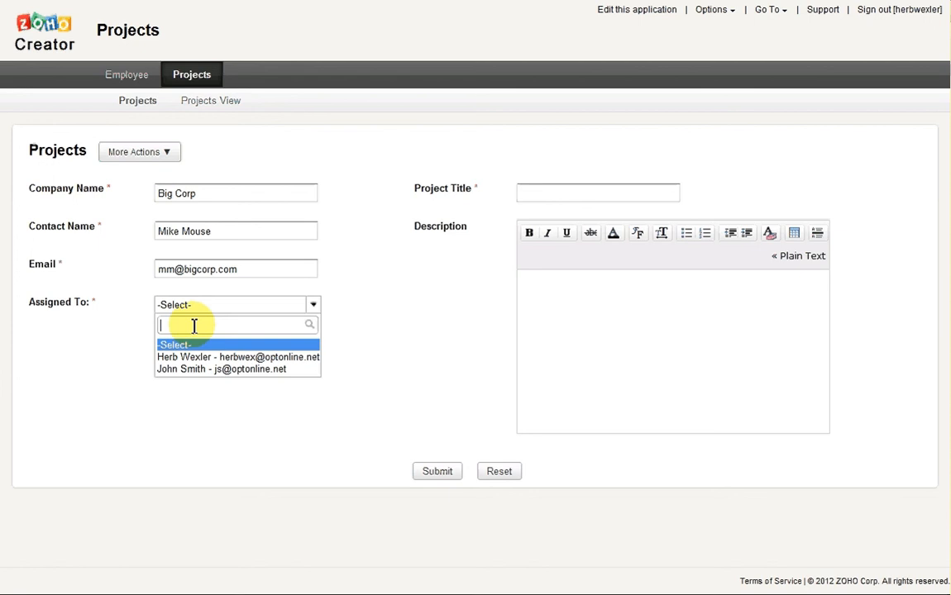
{"action": "type", "text": "h"}
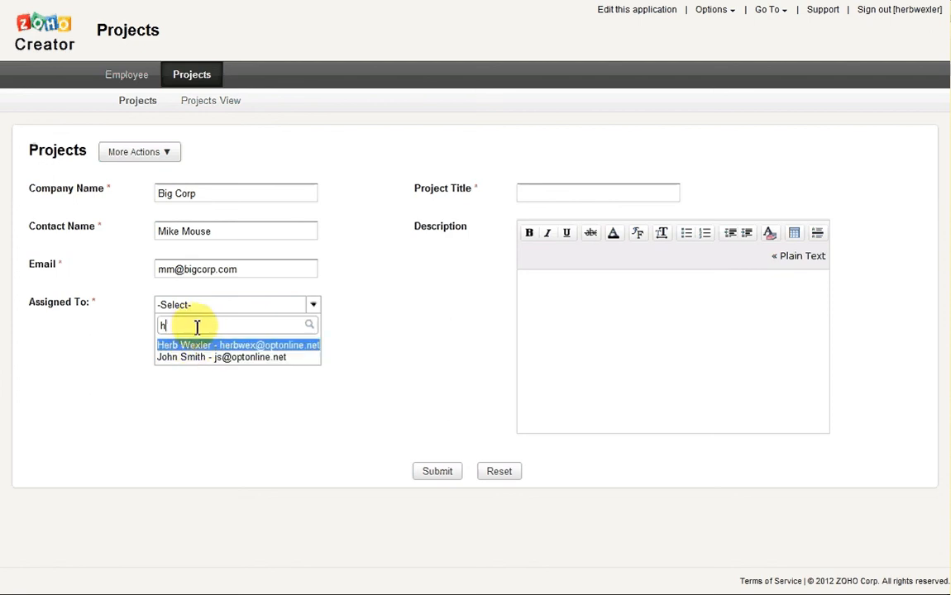
{"action": "type", "text": "e"}
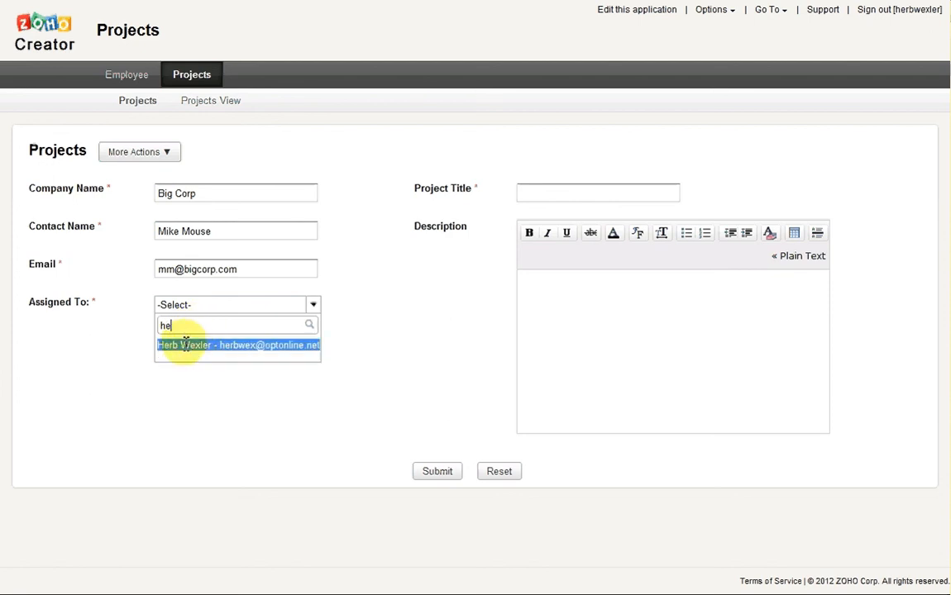
{"action": "left_click", "coordinate": [186, 345]}
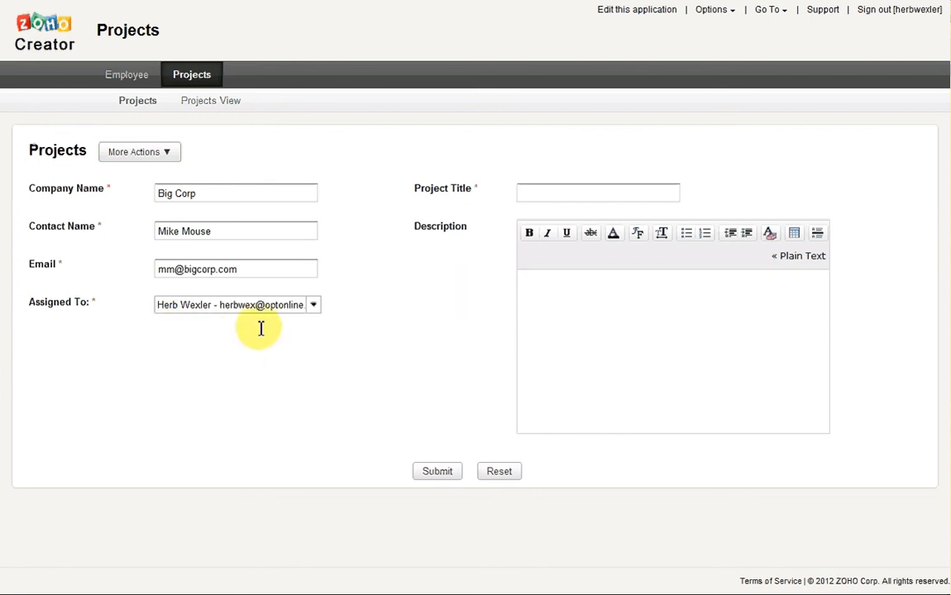
{"action": "left_click", "coordinate": [567, 194]}
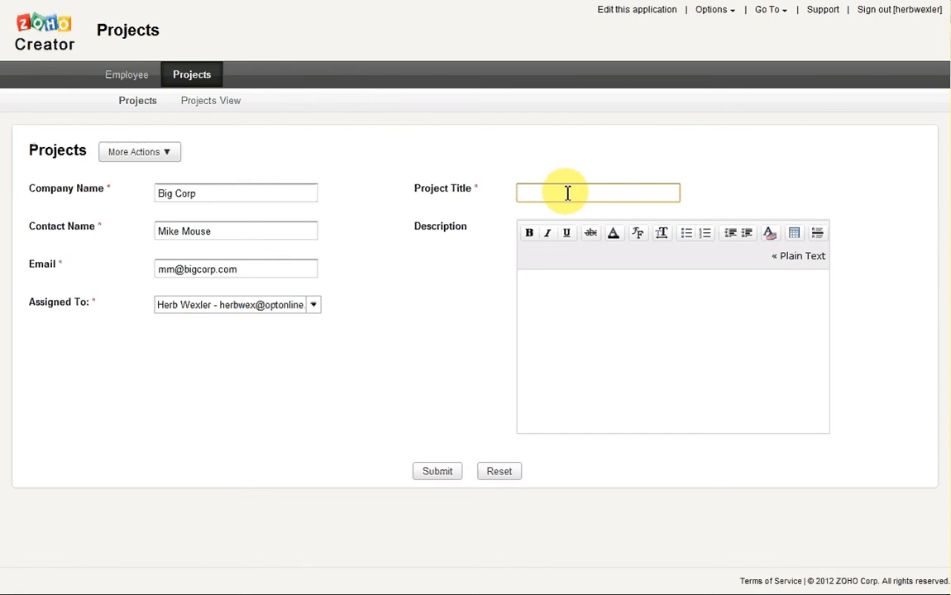
Title the project 'Project assignments' and start a numbered list in Description
{"action": "type", "text": "Project assignments"}
{"action": "left_click", "coordinate": [549, 279]}
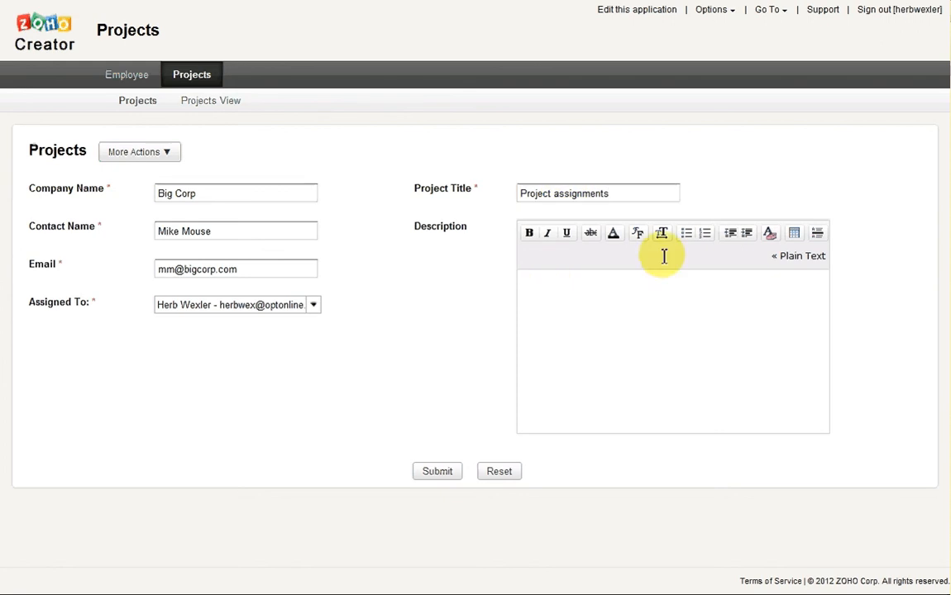
{"action": "left_click", "coordinate": [706, 235]}
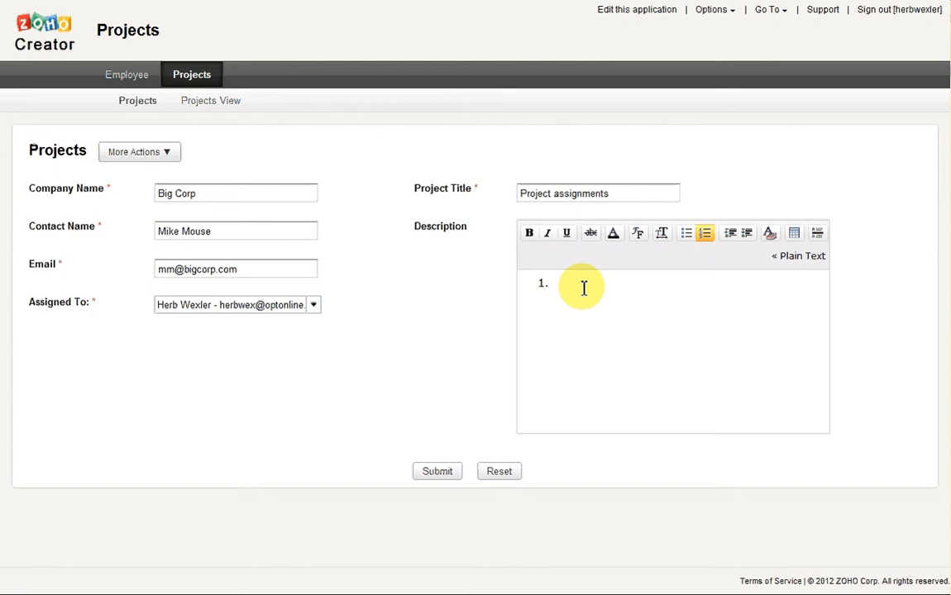
List 'Track Project information', 'Track Employee Information', 'Assign employees to projects', then submit
{"action": "type", "text": "Track Project information"}
{"action": "key", "text": "Return"}
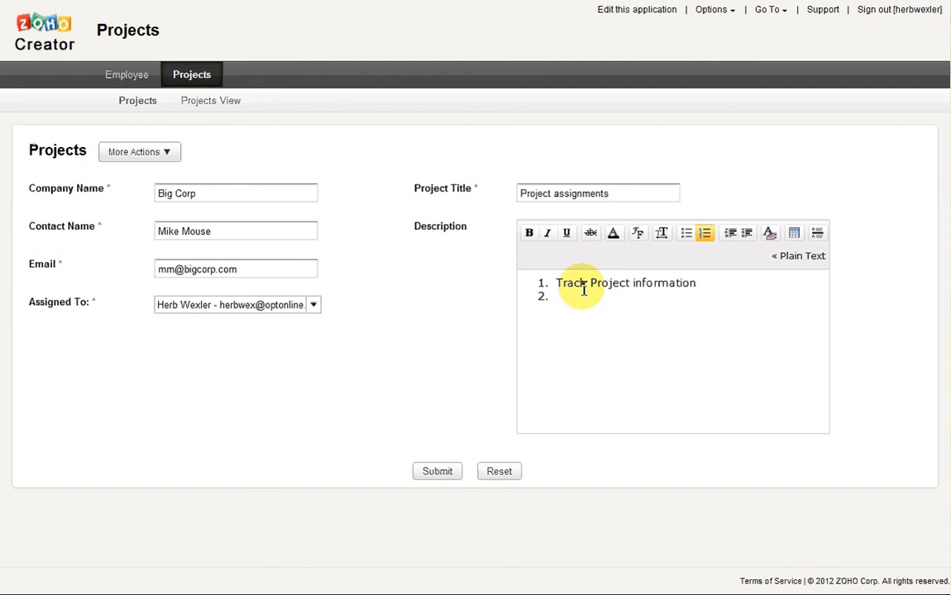
{"action": "type", "text": "Track Employee In"}
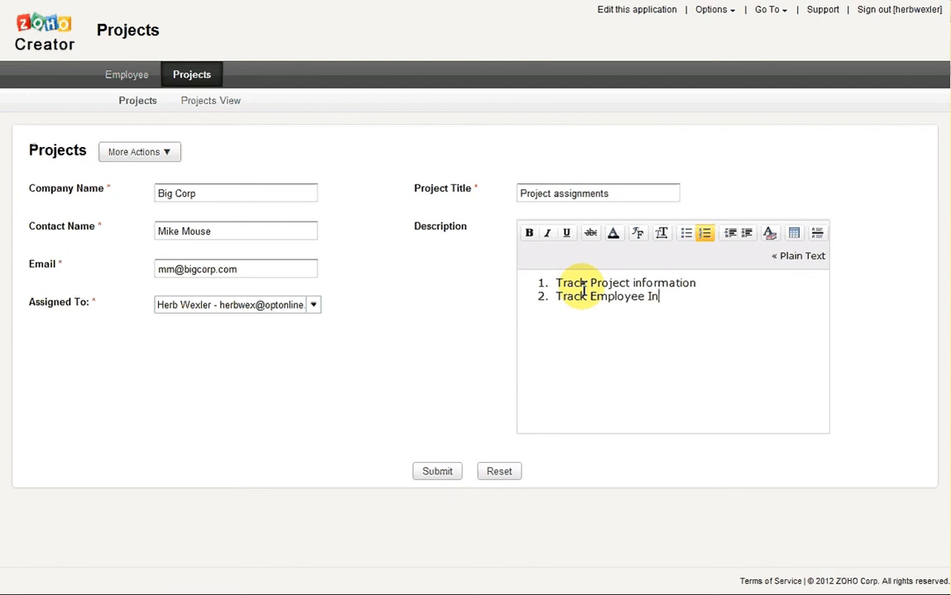
{"action": "type", "text": "formation"}
{"action": "key", "text": "Return"}
{"action": "type", "text": "Assign "}
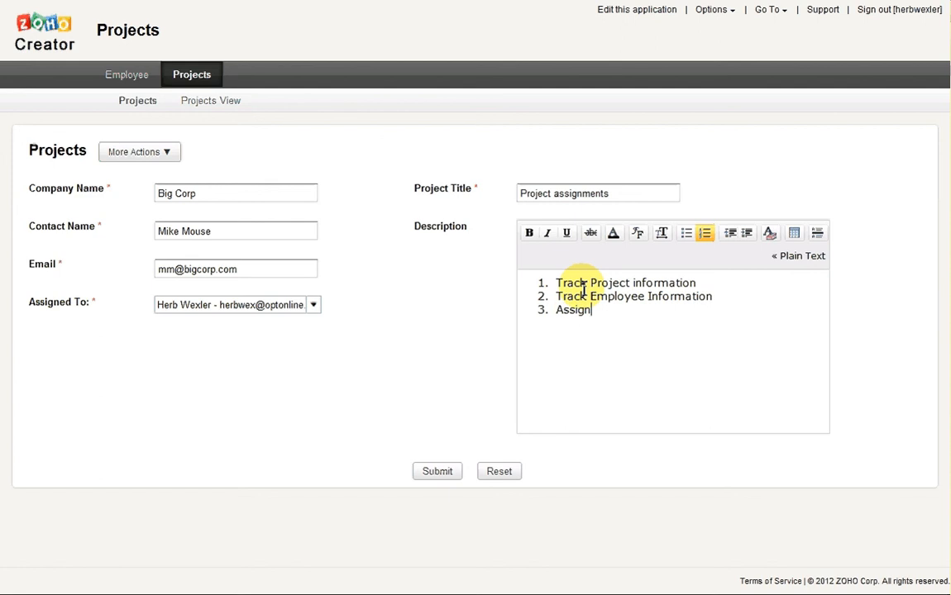
{"action": "type", "text": "employees to p"}
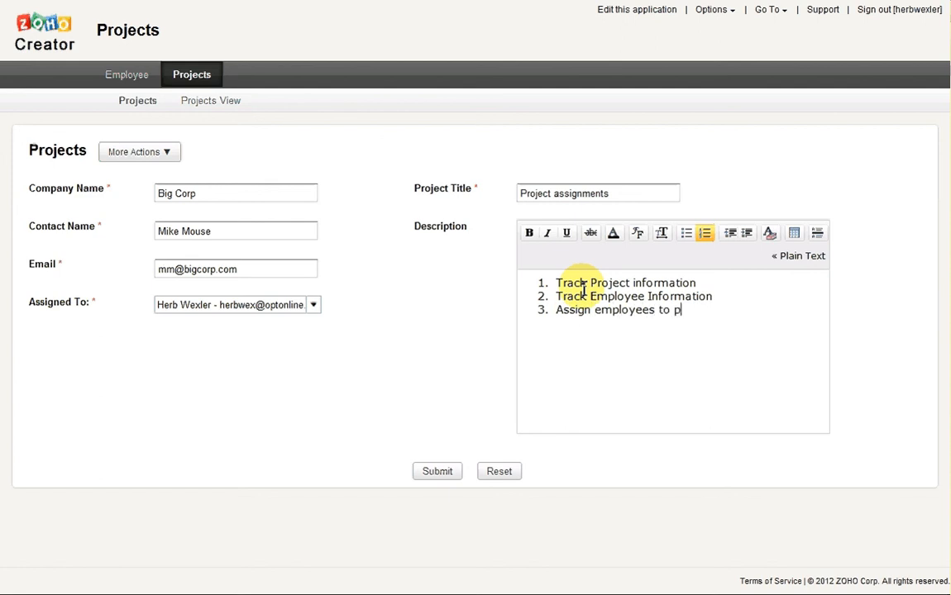
{"action": "type", "text": "rojects"}
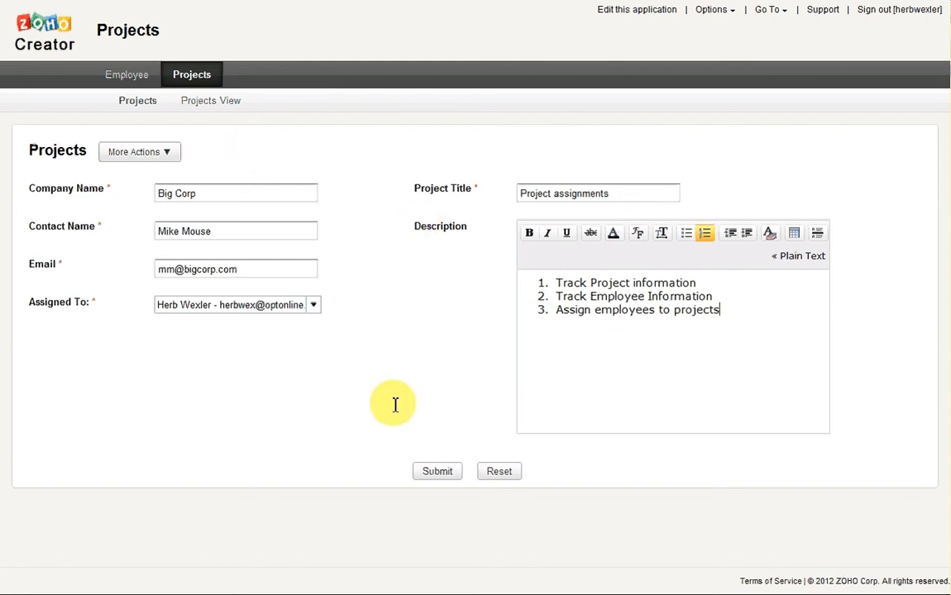
{"action": "left_click", "coordinate": [428, 470]}
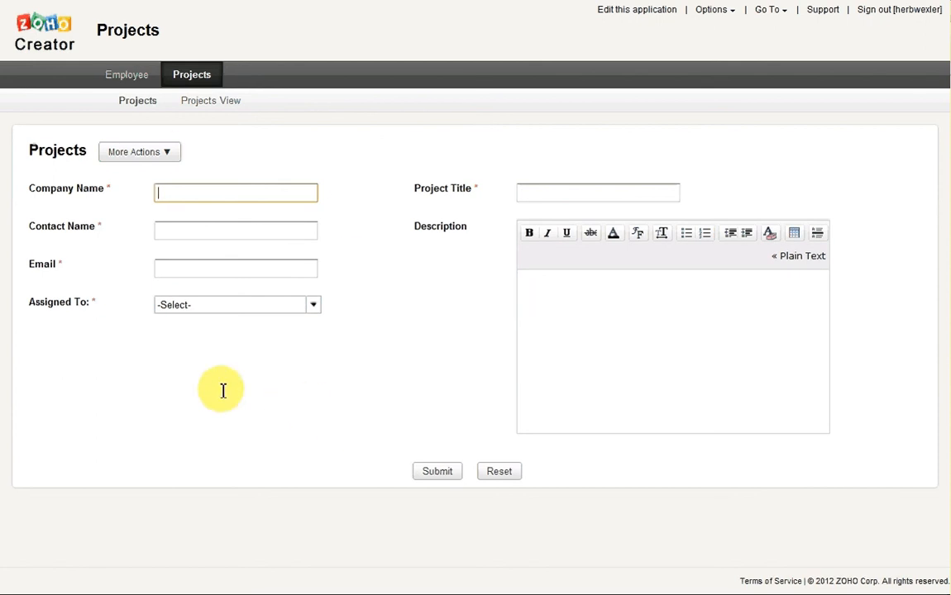
Open the Projects View under the Projects tab to see the Big Corp record
{"action": "left_click", "coordinate": [221, 100]}
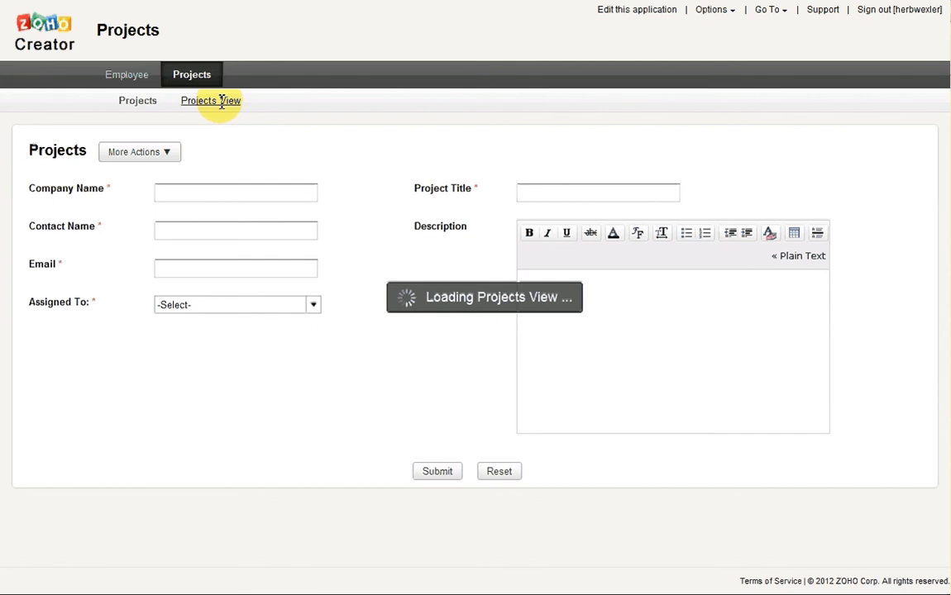